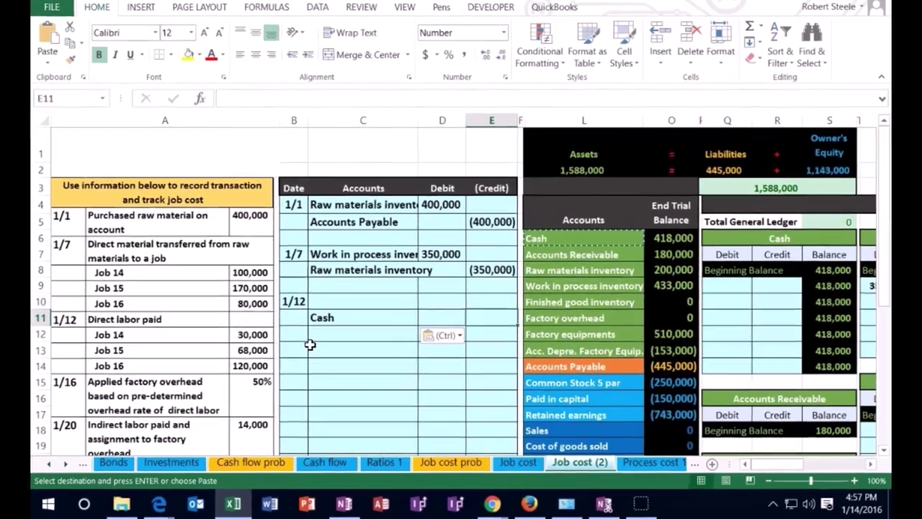
Enter the 1/12 labor entry: Cash credit =-(30000+68000+120000) in E11 and debit =-E11 in D10
{"action": "type", "text": "-(30"}
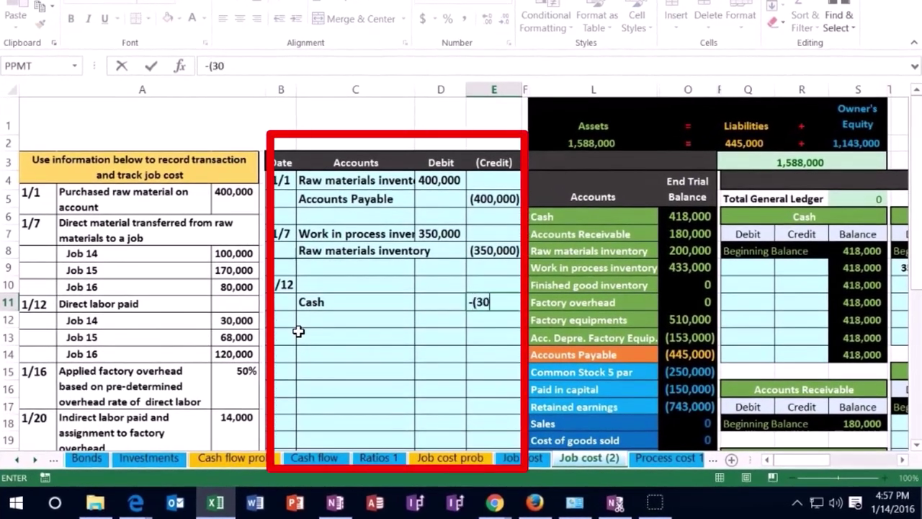
{"action": "type", "text": "000+68000+120000"}
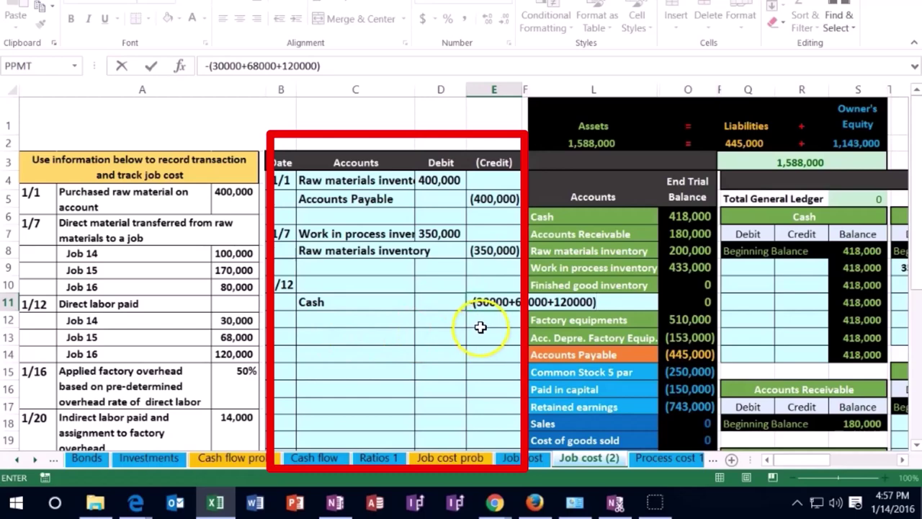
{"action": "key", "text": "Return"}
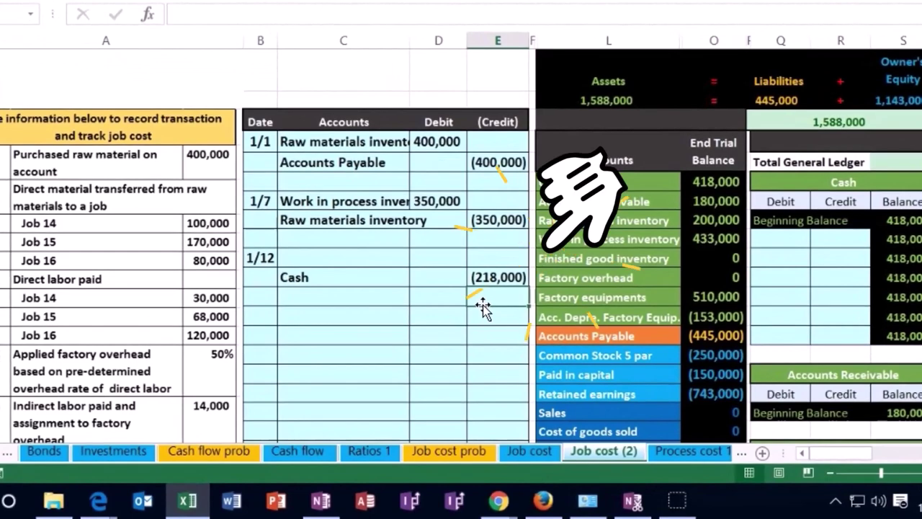
{"action": "key", "text": "Left"}
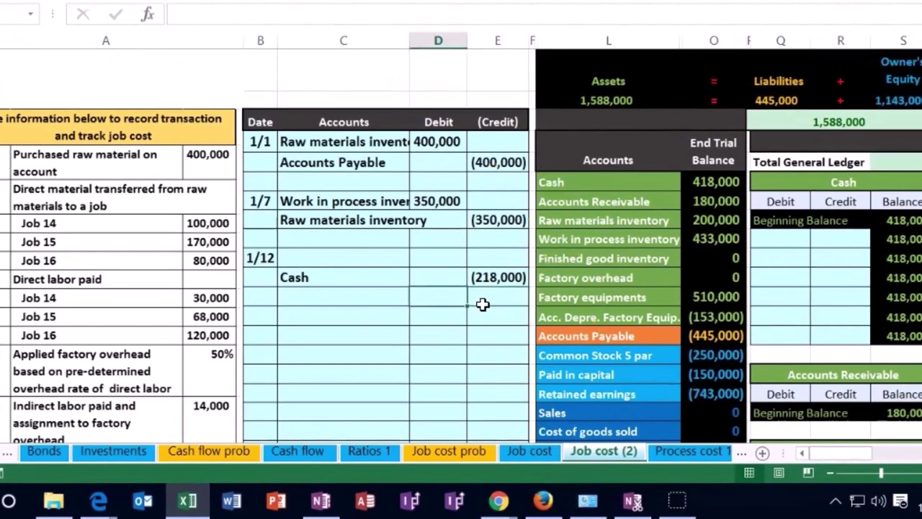
{"action": "key", "text": "Up"}
{"action": "key", "text": "Up"}
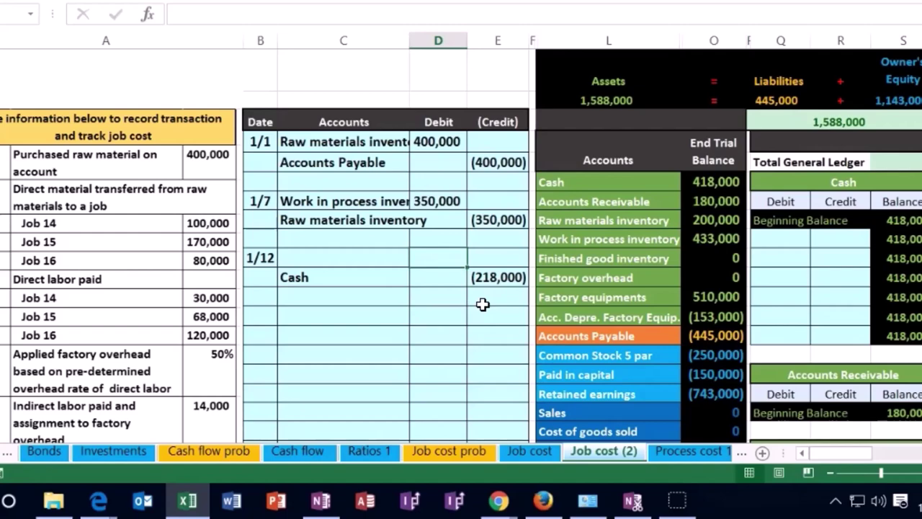
{"action": "type", "text": "-"}
{"action": "key", "text": "Down"}
{"action": "key", "text": "Right"}
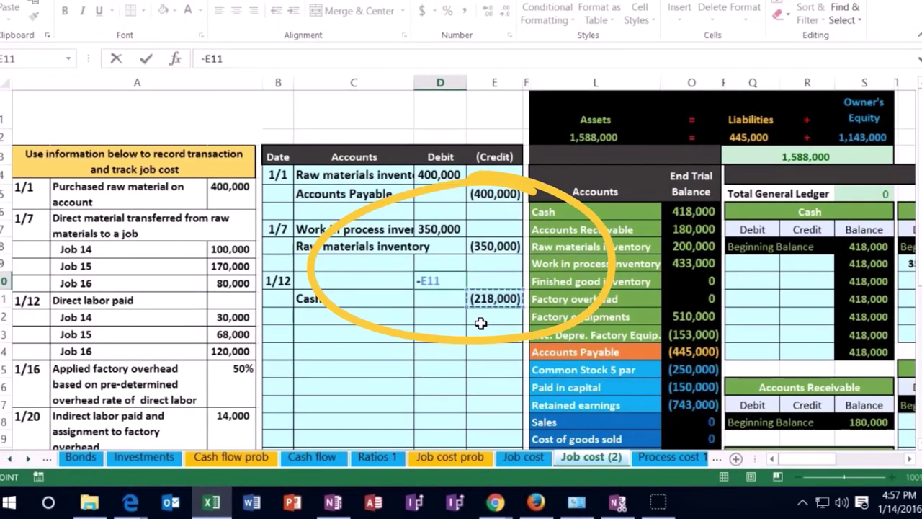
{"action": "key", "text": "Return"}
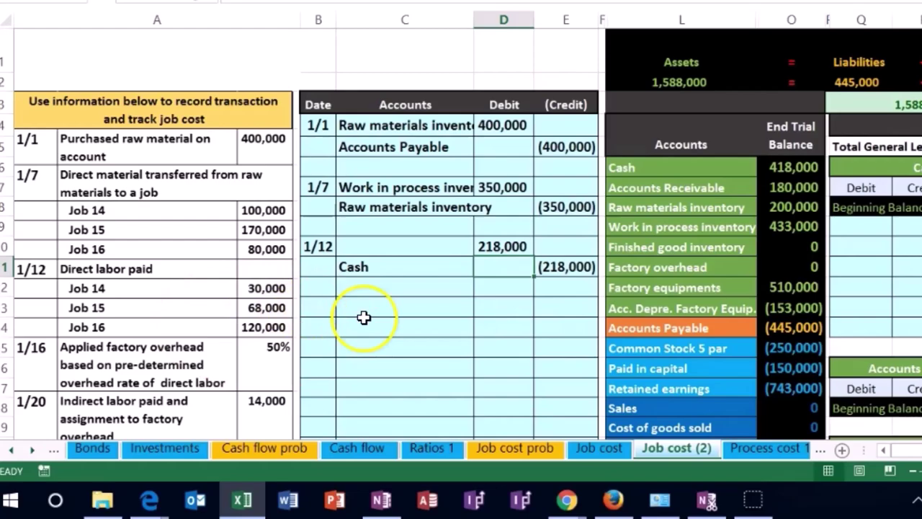
{"action": "scroll", "coordinate": [468, 333], "scroll_direction": "down", "scroll_amount": 1}
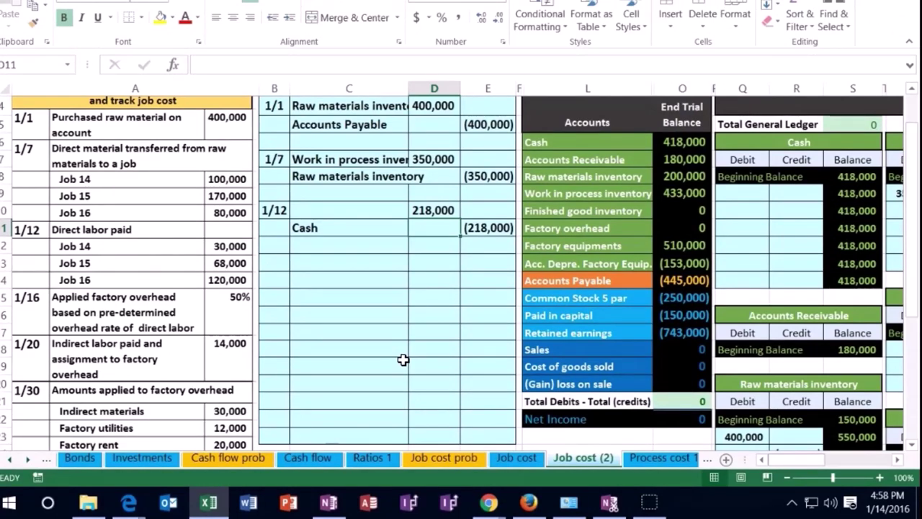
{"action": "scroll", "coordinate": [401, 360], "scroll_direction": "up", "scroll_amount": 2}
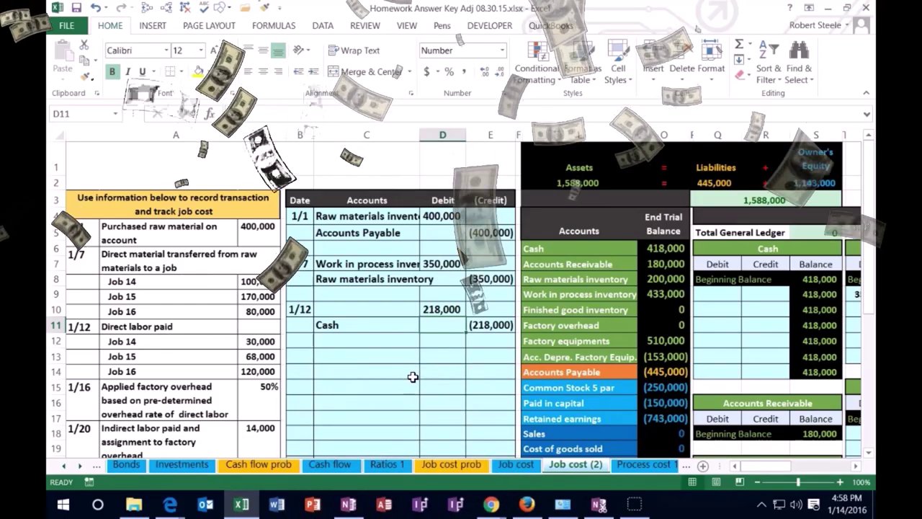
{"action": "left_click", "coordinate": [402, 309]}
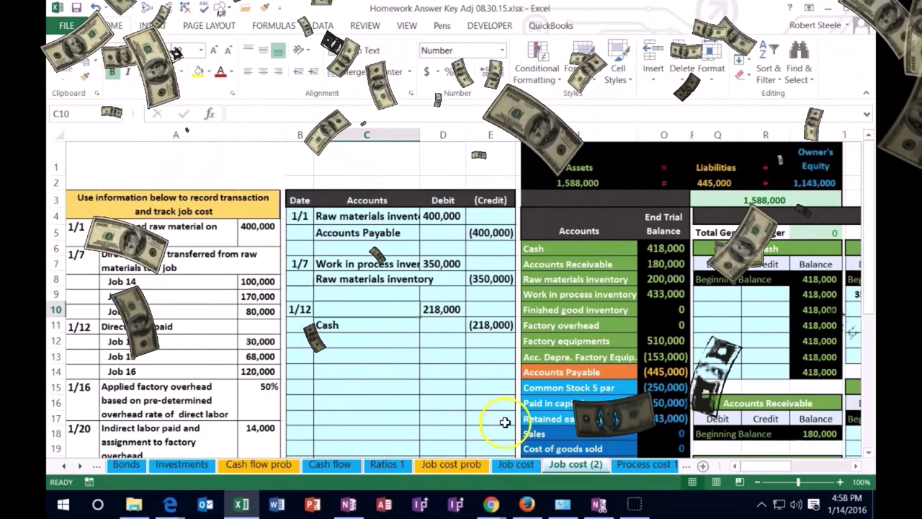
{"action": "left_click_drag", "start_coordinate": [536, 433], "coordinate": [662, 441]}
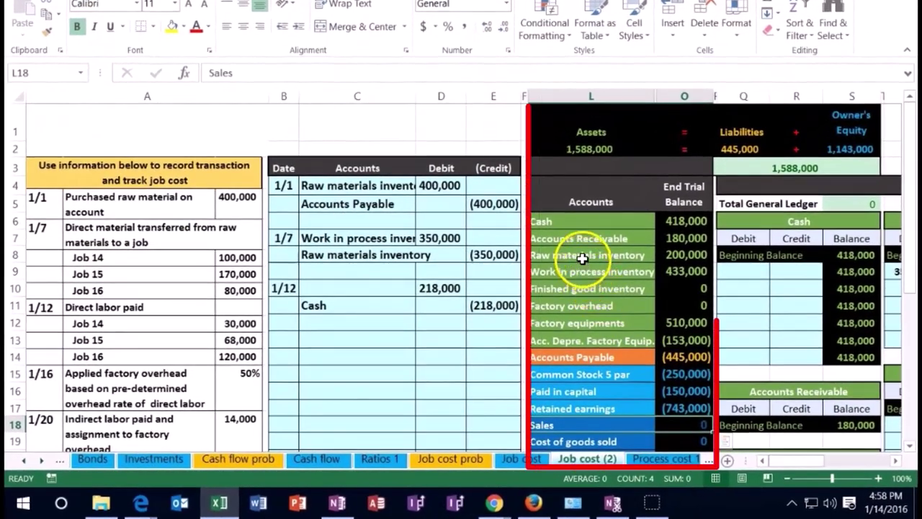
{"action": "left_click_drag", "start_coordinate": [583, 258], "coordinate": [580, 287]}
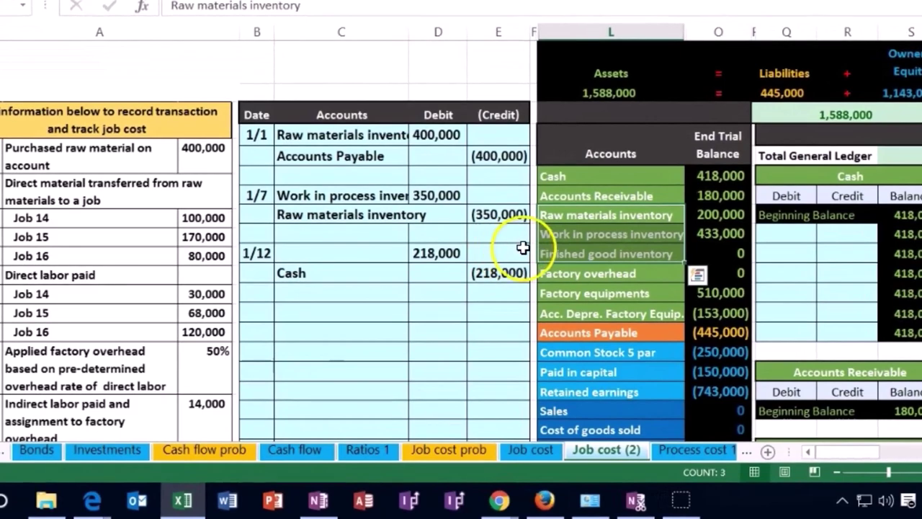
{"action": "left_click", "coordinate": [564, 236]}
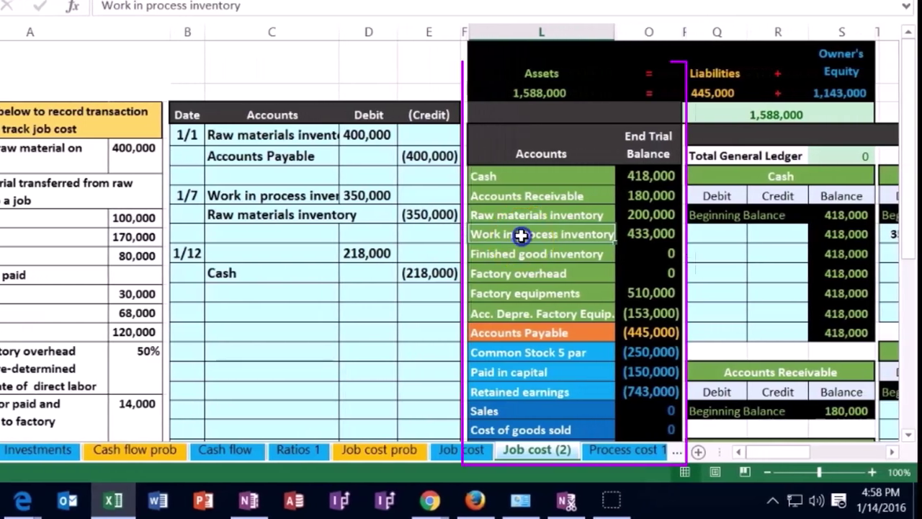
Copy 'Work in process inventory' from the trial balance into C10 as the 1/12 debit account
{"action": "left_click_drag", "start_coordinate": [520, 235], "coordinate": [617, 237]}
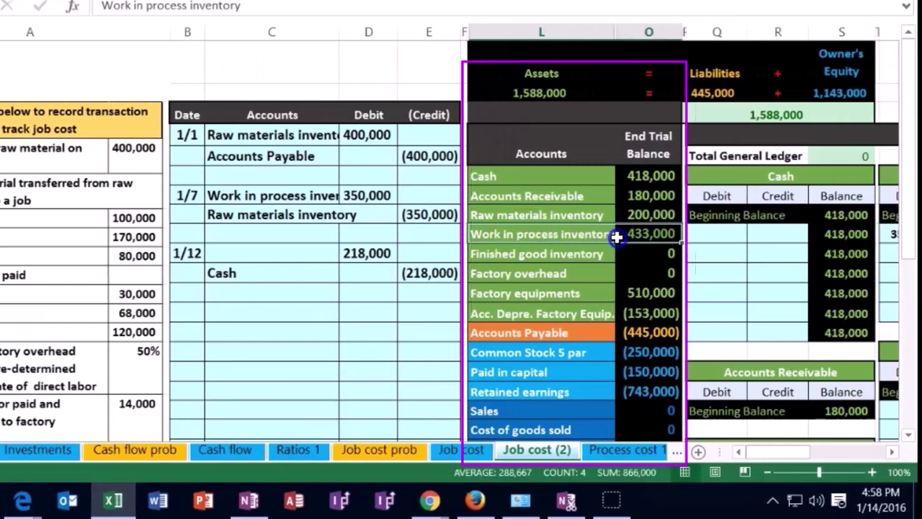
{"action": "left_click", "coordinate": [574, 235]}
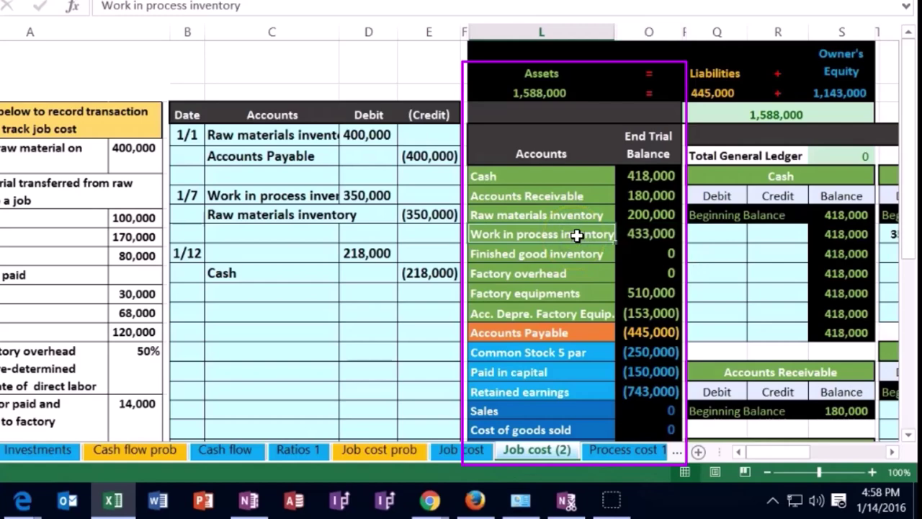
{"action": "right_click", "coordinate": [577, 234]}
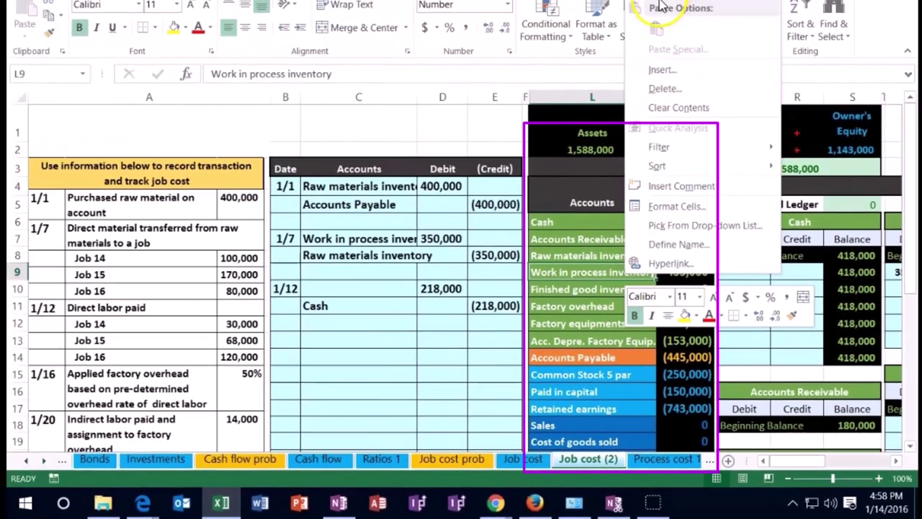
{"action": "left_click", "coordinate": [634, 0]}
{"action": "left_click", "coordinate": [340, 285]}
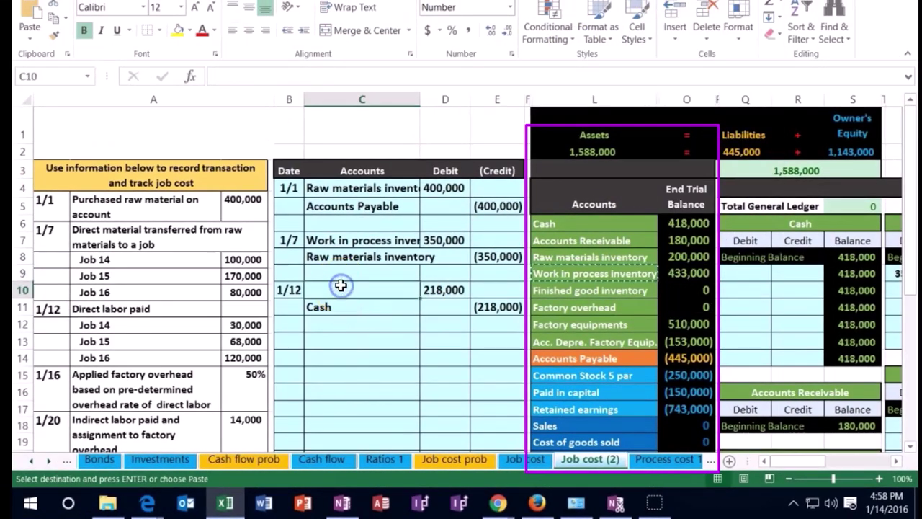
{"action": "right_click", "coordinate": [340, 286]}
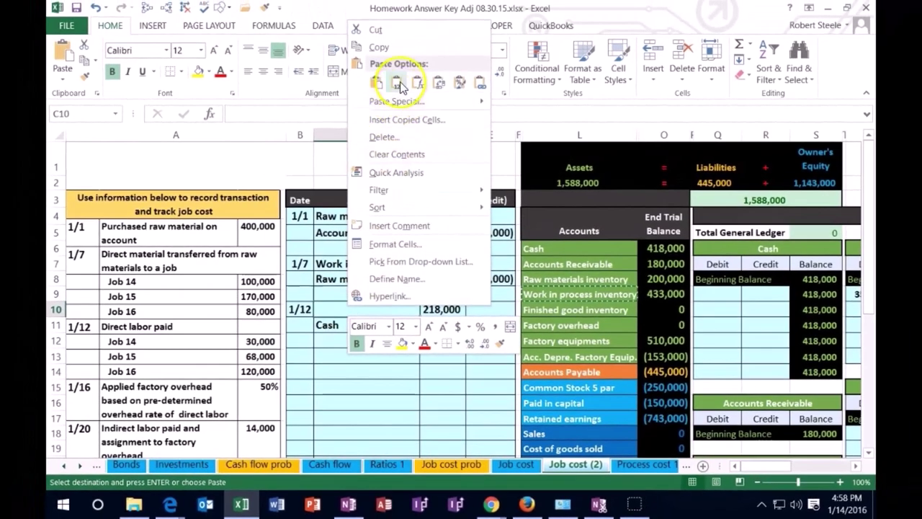
{"action": "left_click", "coordinate": [399, 41]}
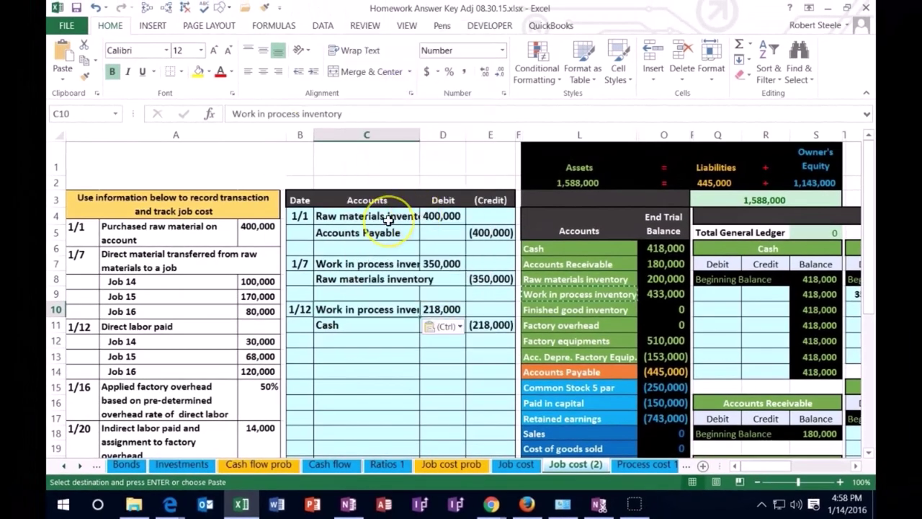
Post the 218,000 debit to the WIP ledger by linking U10 to journal cell D10
{"action": "left_click", "coordinate": [756, 482]}
{"action": "left_click", "coordinate": [756, 482]}
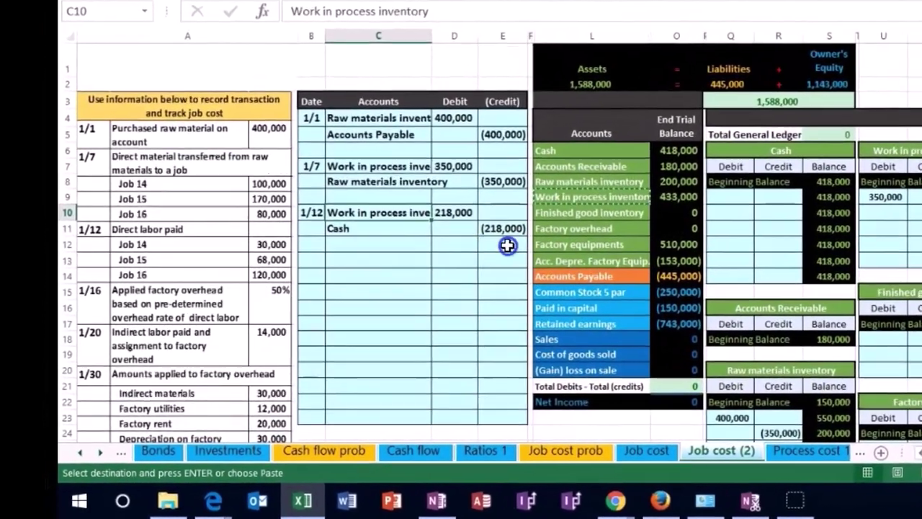
{"action": "left_click", "coordinate": [450, 320]}
{"action": "key", "text": "Right"}
{"action": "key", "text": "Right"}
{"action": "key", "text": "Right"}
{"action": "key", "text": "Right"}
{"action": "key", "text": "Right"}
{"action": "key", "text": "Right"}
{"action": "key", "text": "Right"}
{"action": "key", "text": "Right"}
{"action": "key", "text": "Right"}
{"action": "key", "text": "Right"}
{"action": "key", "text": "Right"}
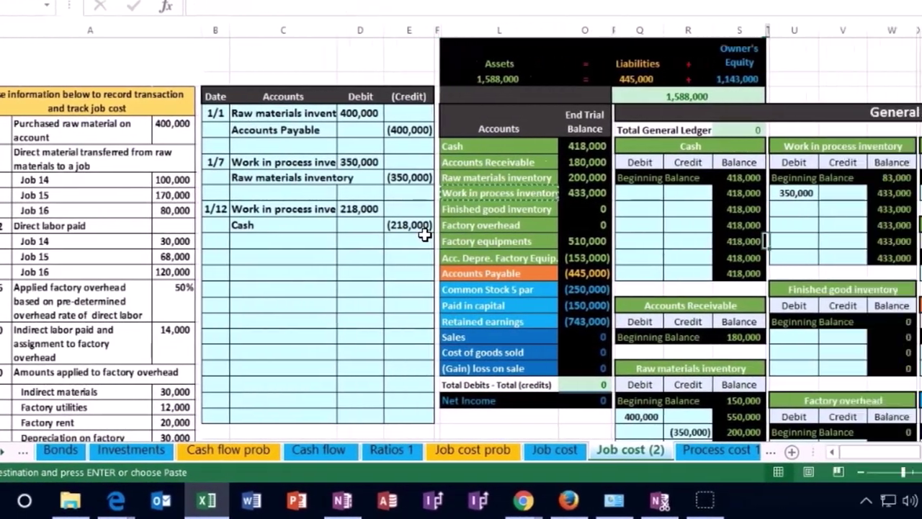
{"action": "key", "text": "Right"}
{"action": "key", "text": "Right"}
{"action": "key", "text": "Right"}
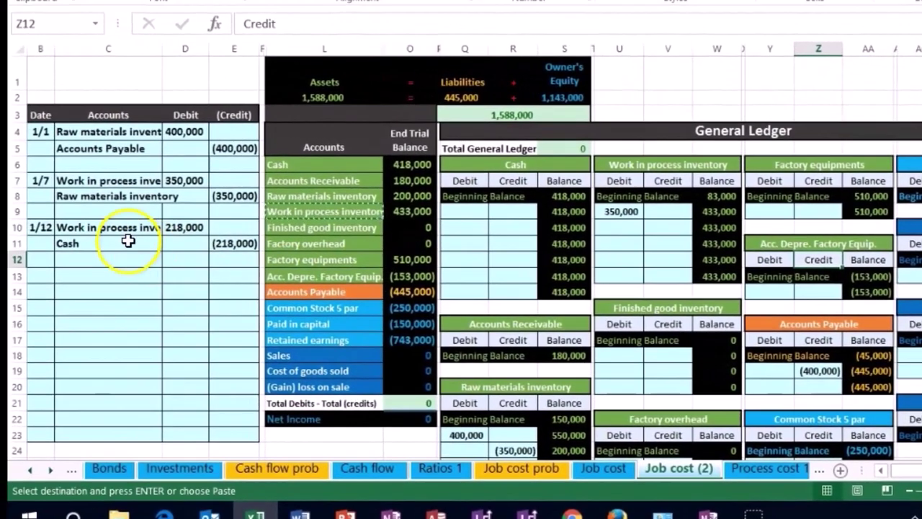
{"action": "left_click", "coordinate": [80, 235]}
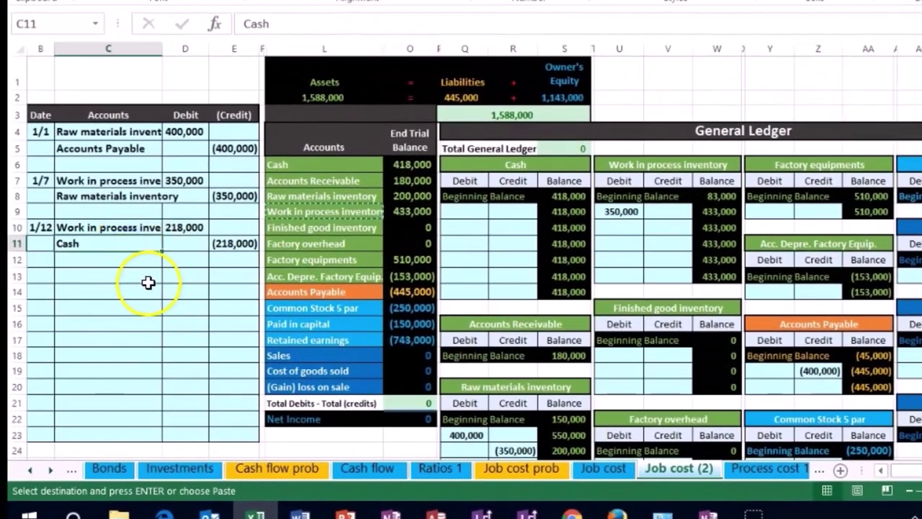
{"action": "left_click_drag", "start_coordinate": [119, 227], "coordinate": [177, 229]}
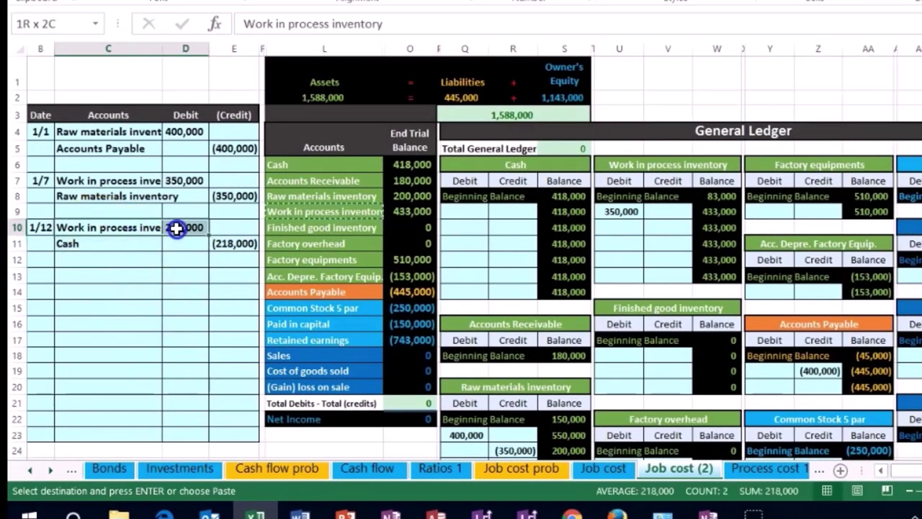
{"action": "left_click_drag", "start_coordinate": [278, 212], "coordinate": [414, 213]}
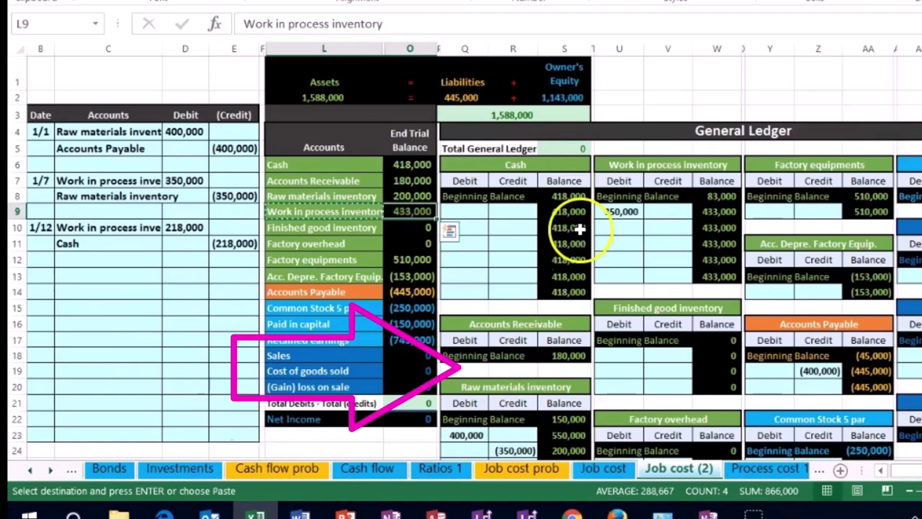
{"action": "left_click", "coordinate": [609, 167]}
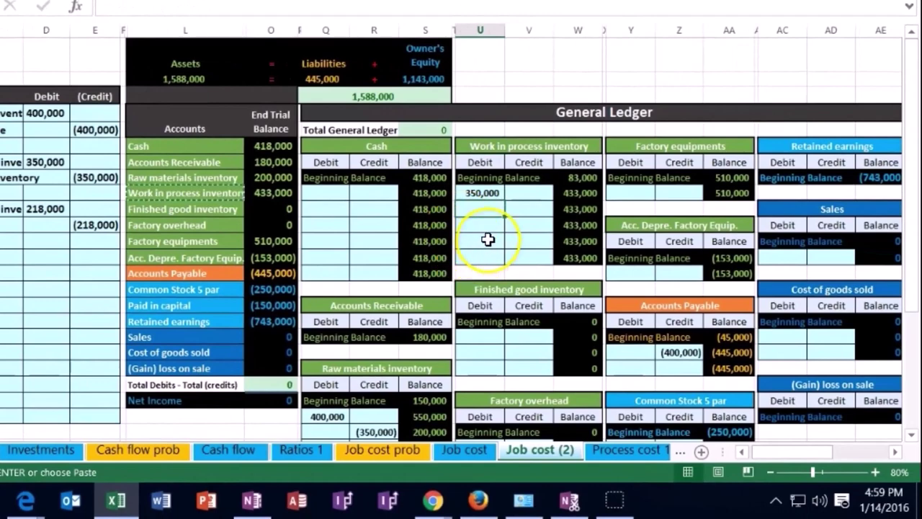
{"action": "type", "text": "="}
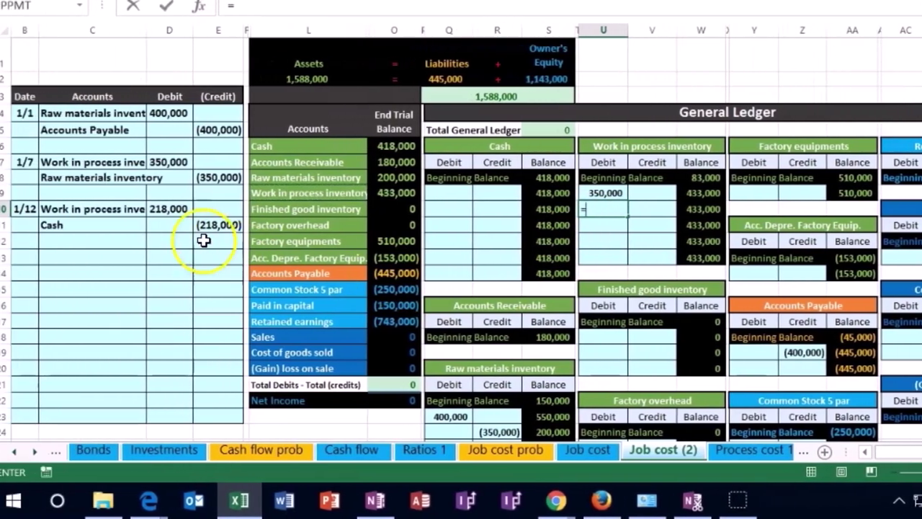
{"action": "left_click", "coordinate": [40, 211]}
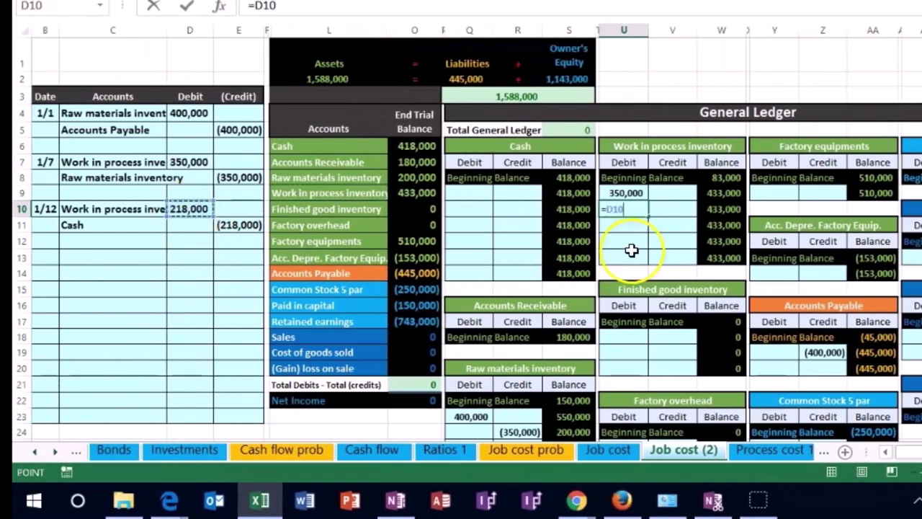
{"action": "key", "text": "Return"}
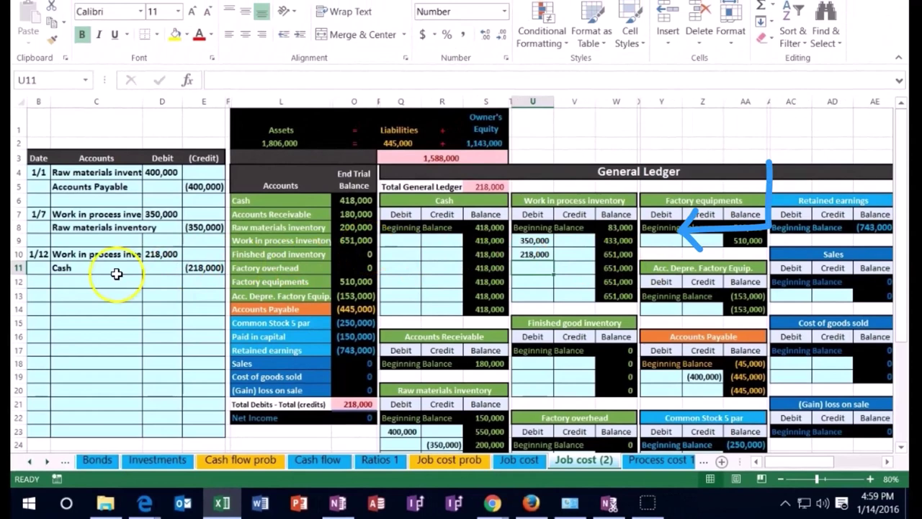
Post the (218,000) credit to the Cash ledger by linking R9 to journal cell E11
{"action": "left_click_drag", "start_coordinate": [112, 272], "coordinate": [190, 268]}
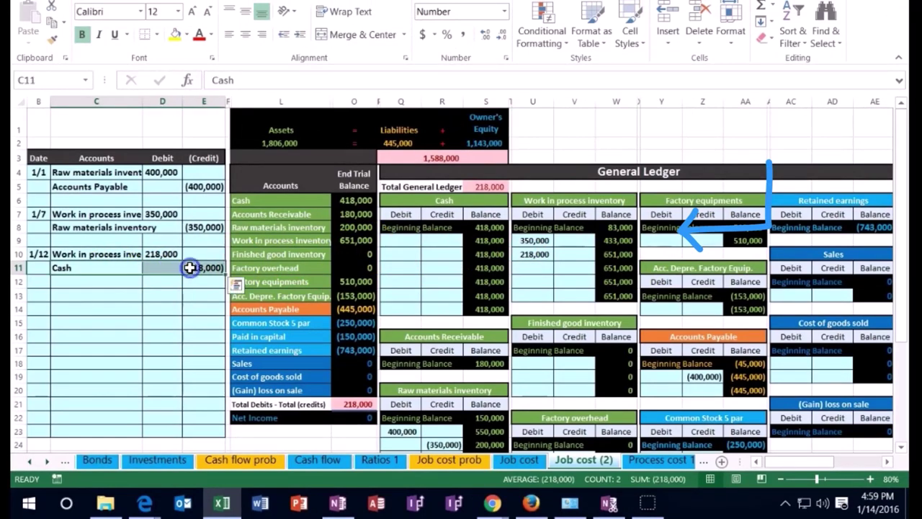
{"action": "left_click", "coordinate": [236, 197]}
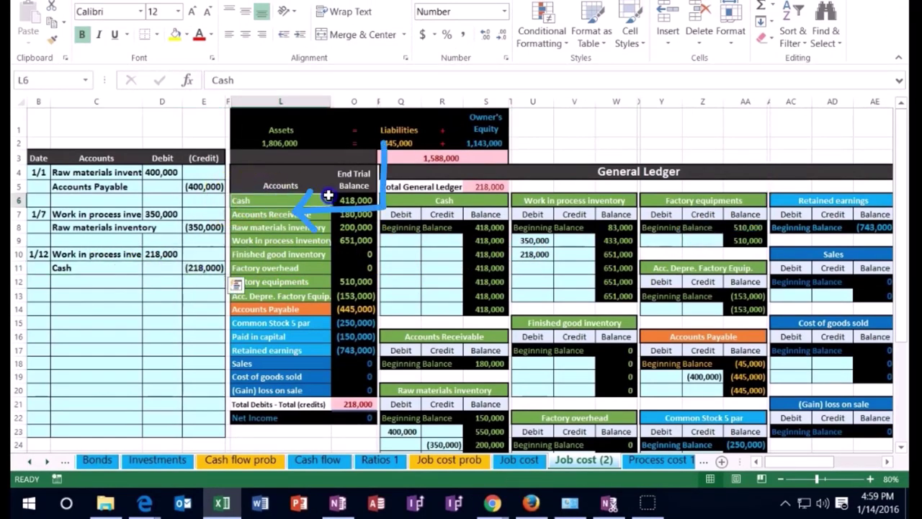
{"action": "left_click", "coordinate": [405, 240]}
{"action": "left_click", "coordinate": [437, 239]}
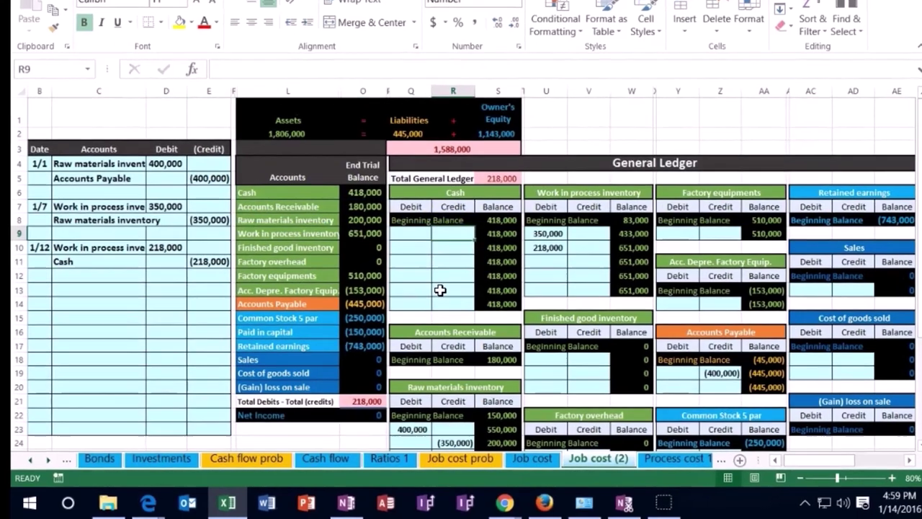
{"action": "type", "text": "="}
{"action": "left_click", "coordinate": [248, 234]}
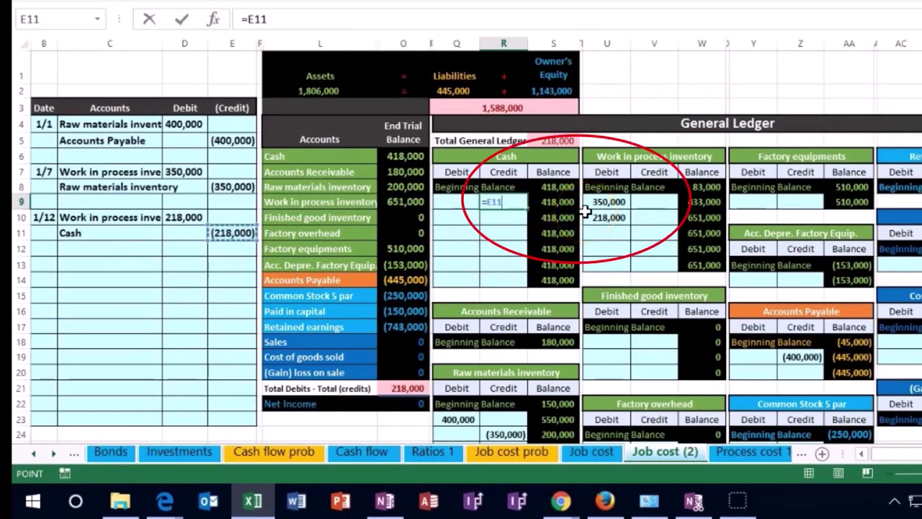
{"action": "key", "text": "Return"}
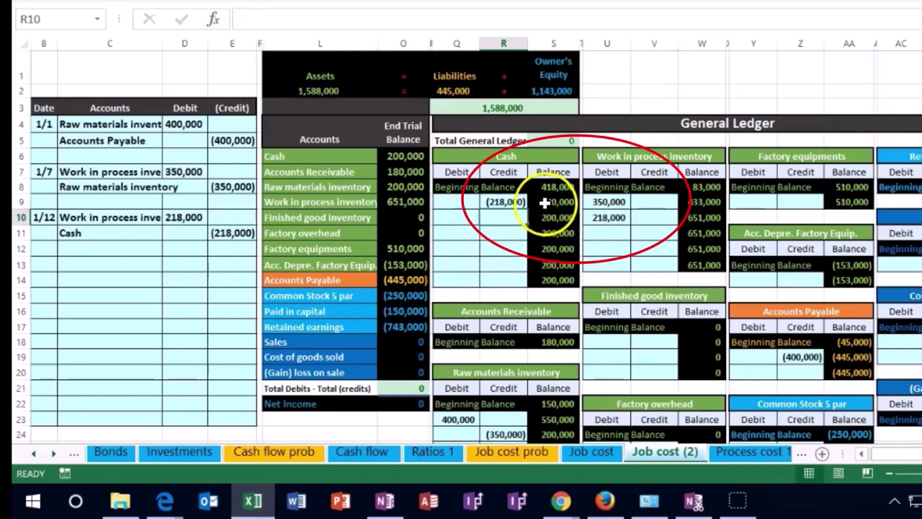
Check Cash's 200,000 trial balance and the 350,000 and 218,000 debits in WIP
{"action": "left_click", "coordinate": [410, 157]}
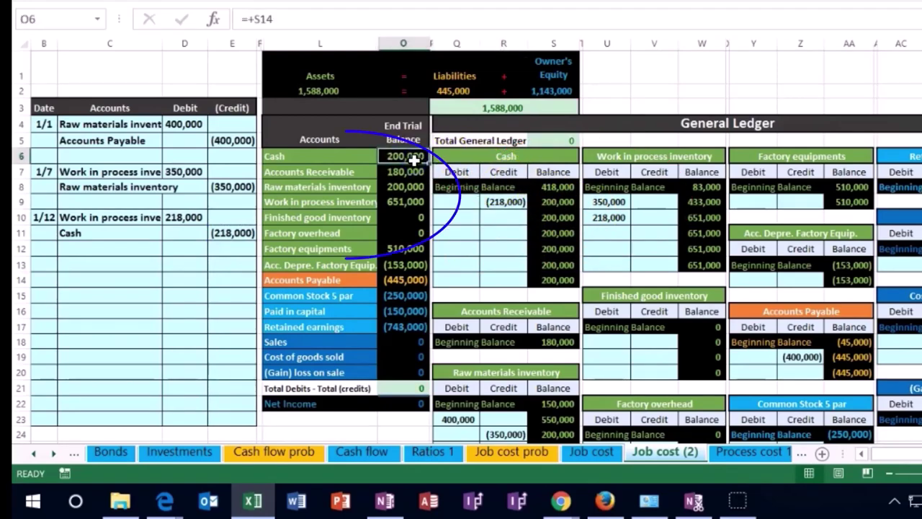
{"action": "left_click", "coordinate": [607, 203]}
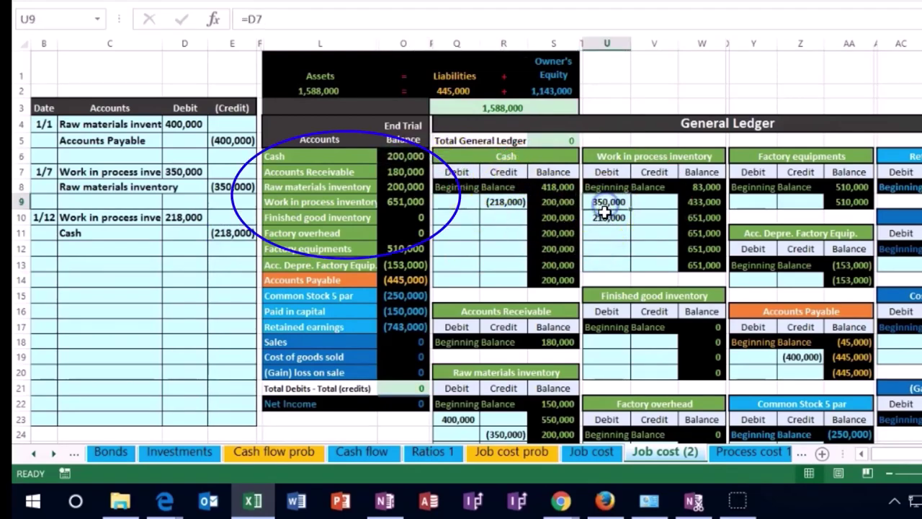
{"action": "left_click", "coordinate": [609, 222]}
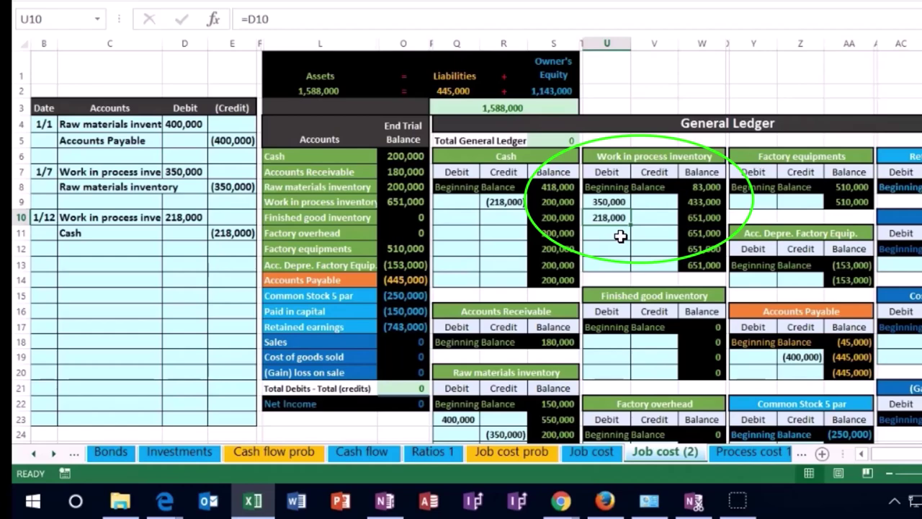
{"action": "key", "text": "Left"}
{"action": "key", "text": "Left"}
{"action": "key", "text": "Left"}
{"action": "key", "text": "Left"}
{"action": "key", "text": "Left"}
{"action": "key", "text": "Left"}
{"action": "key", "text": "Left"}
{"action": "key", "text": "Left"}
{"action": "key", "text": "Left"}
{"action": "key", "text": "Left"}
{"action": "key", "text": "Left"}
{"action": "key", "text": "Left"}
{"action": "key", "text": "Left"}
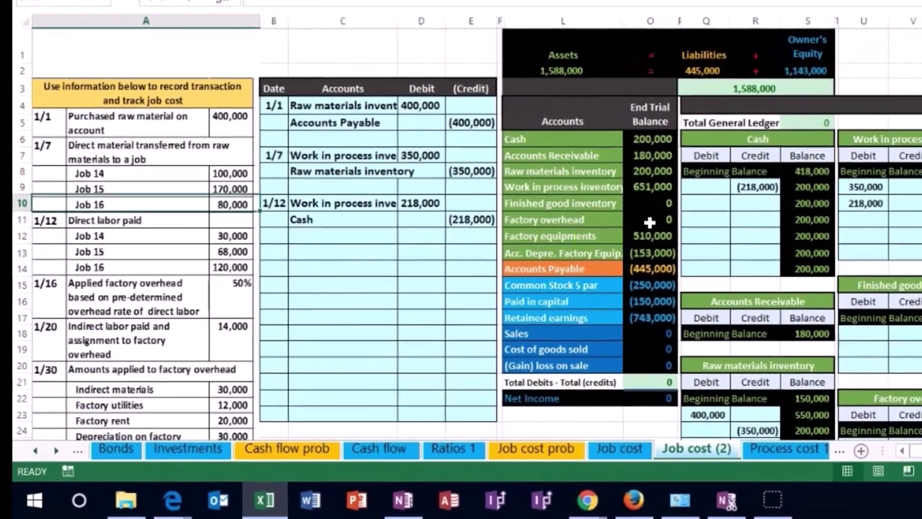
Review the 218,000 WIP debit and locate the Job 14, 15 and 16 cost records
{"action": "left_click", "coordinate": [335, 285]}
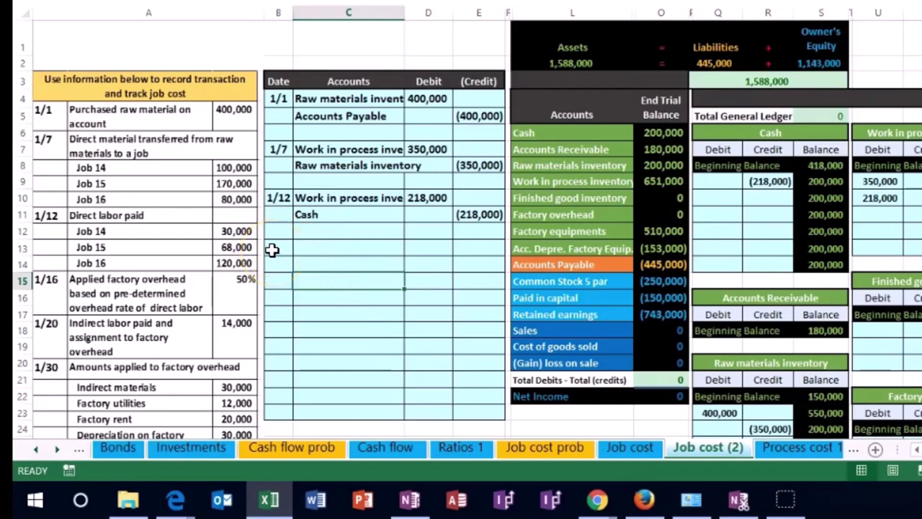
{"action": "left_click", "coordinate": [881, 198]}
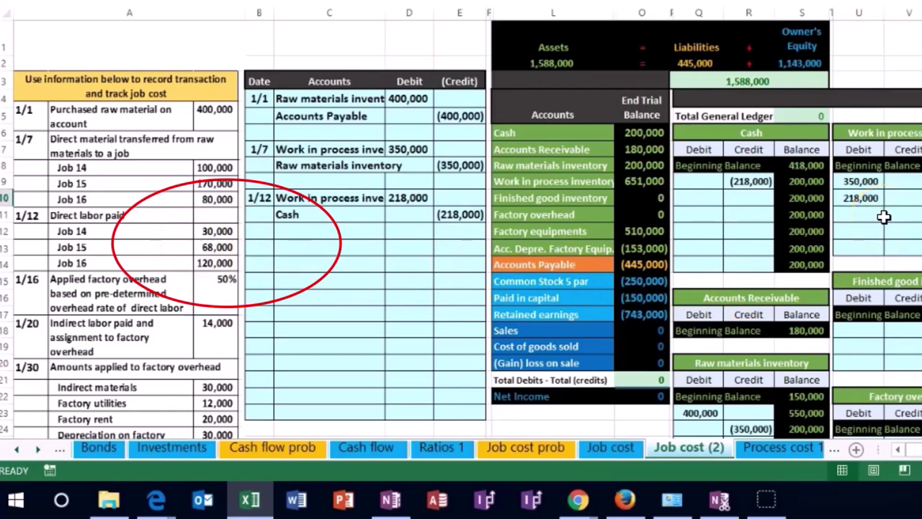
{"action": "scroll", "coordinate": [884, 217], "scroll_direction": "right", "scroll_amount": 5}
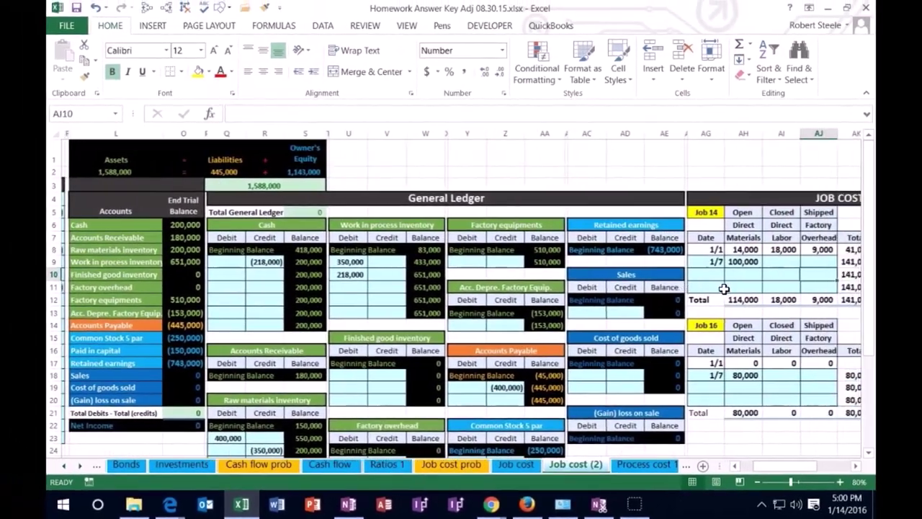
{"action": "key", "text": "Right"}
{"action": "key", "text": "Right"}
{"action": "key", "text": "Right"}
{"action": "key", "text": "Right"}
{"action": "key", "text": "Right"}
{"action": "key", "text": "Right"}
{"action": "key", "text": "Right"}
{"action": "key", "text": "Right"}
{"action": "key", "text": "Right"}
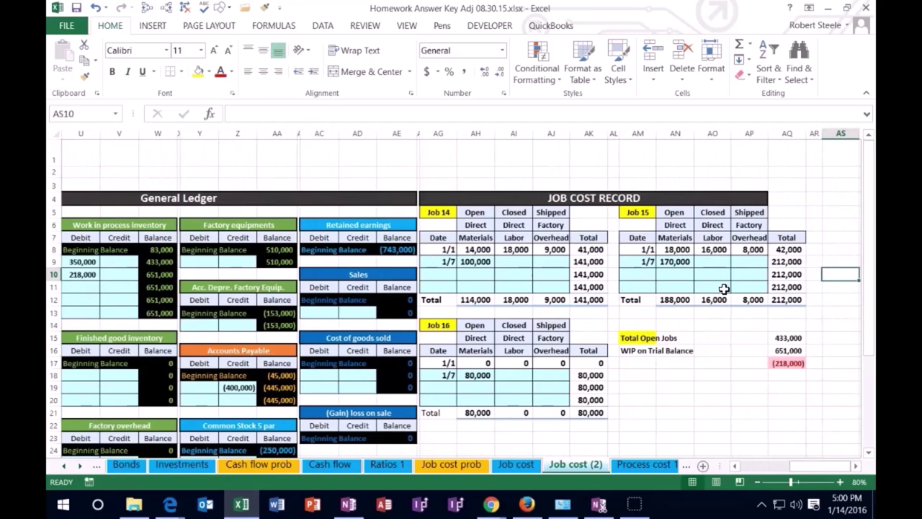
{"action": "left_click", "coordinate": [439, 212]}
{"action": "left_click", "coordinate": [638, 211]}
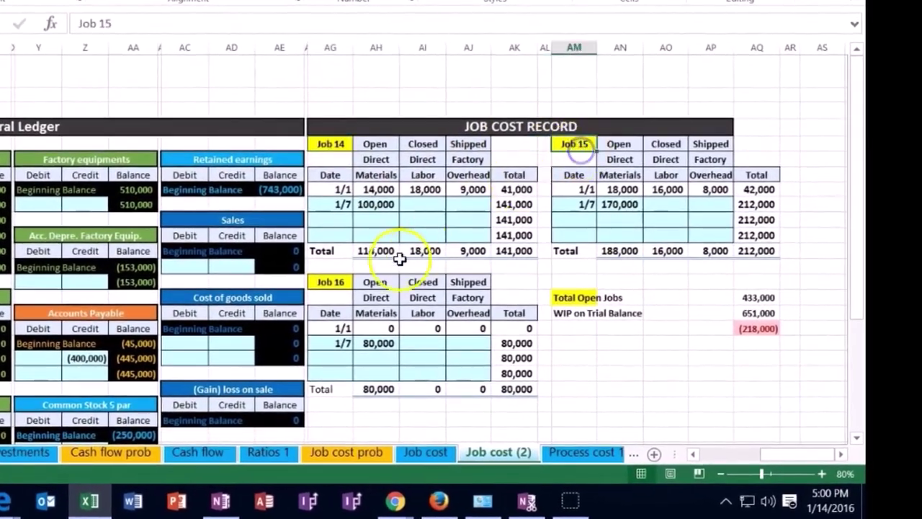
{"action": "left_click", "coordinate": [341, 281]}
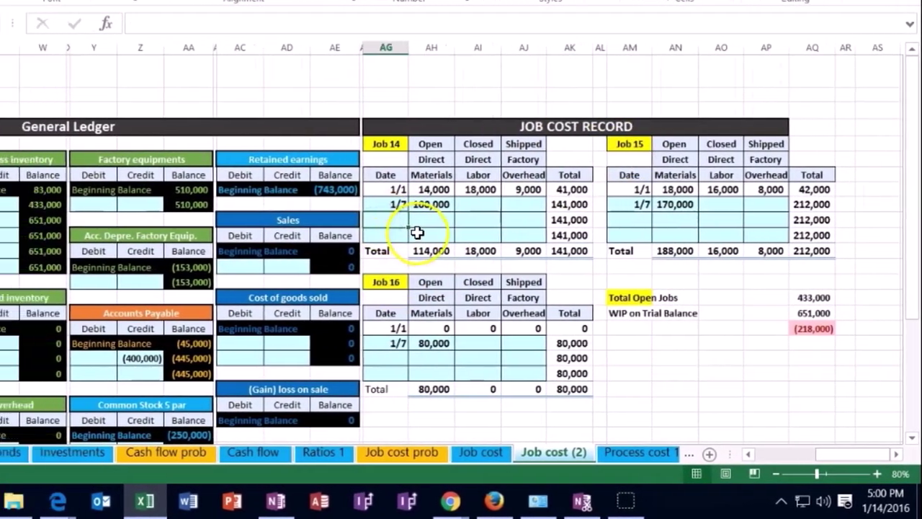
Record 1/12 direct labor of 30,000 on Job 14's cost record
{"action": "type", "text": "1/12"}
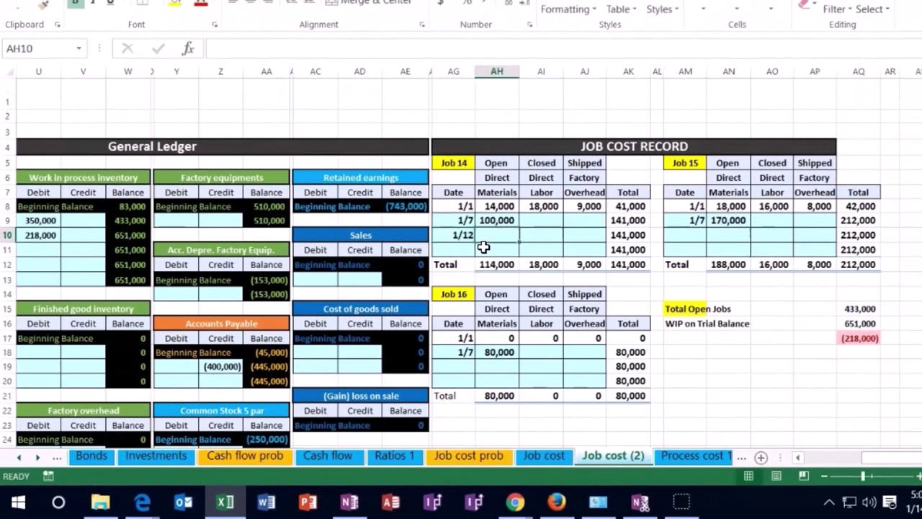
{"action": "key", "text": "Right"}
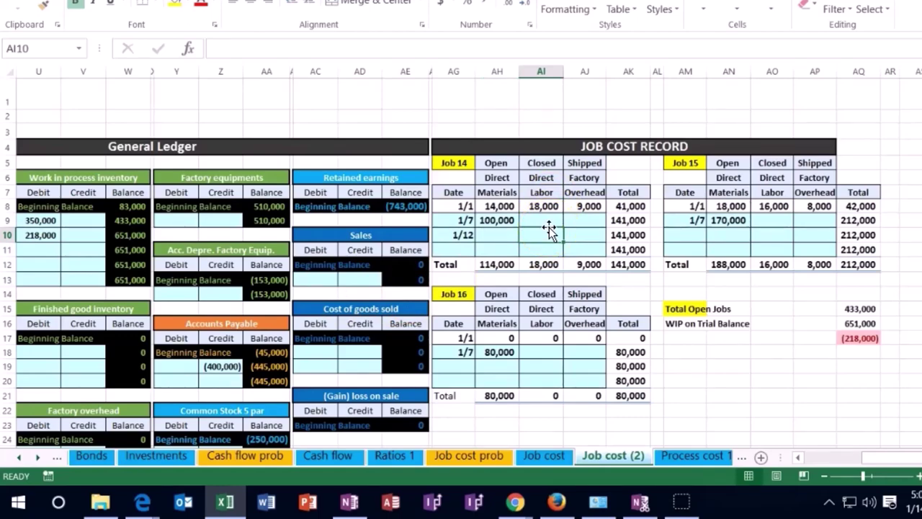
{"action": "type", "text": "30000"}
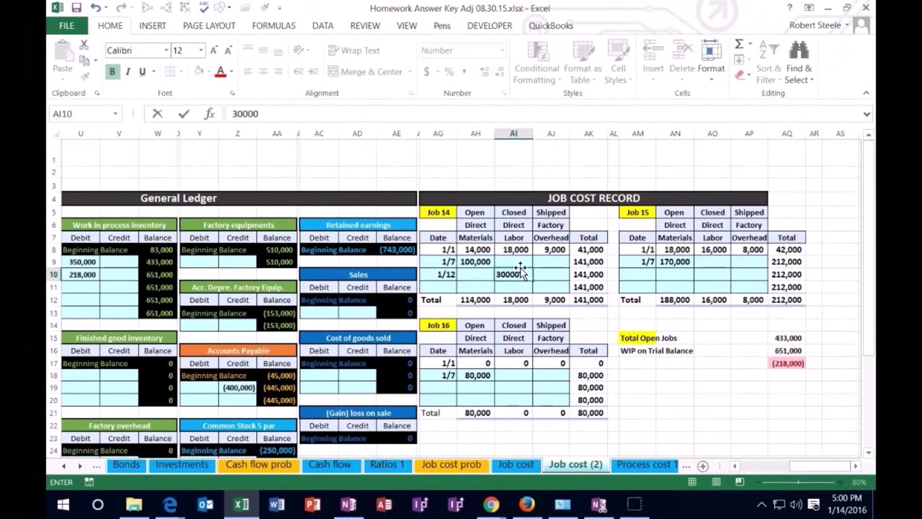
{"action": "key", "text": "Tab"}
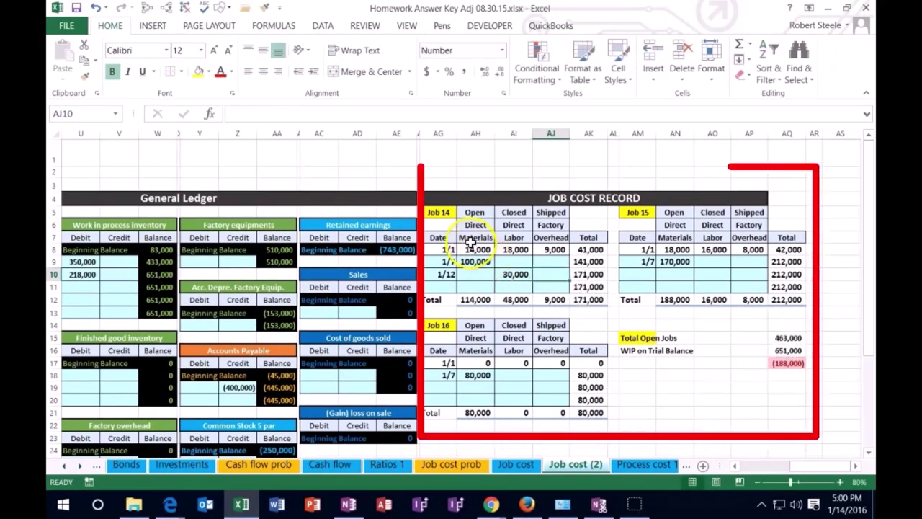
{"action": "left_click", "coordinate": [511, 274]}
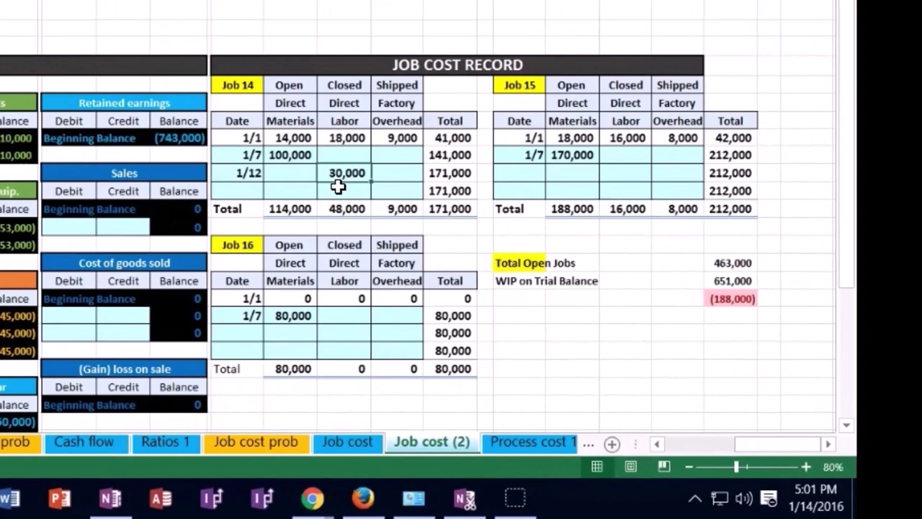
{"action": "key", "text": "Right"}
{"action": "key", "text": "Right"}
{"action": "key", "text": "Right"}
{"action": "key", "text": "Right"}
{"action": "key", "text": "Right"}
{"action": "key", "text": "Right"}
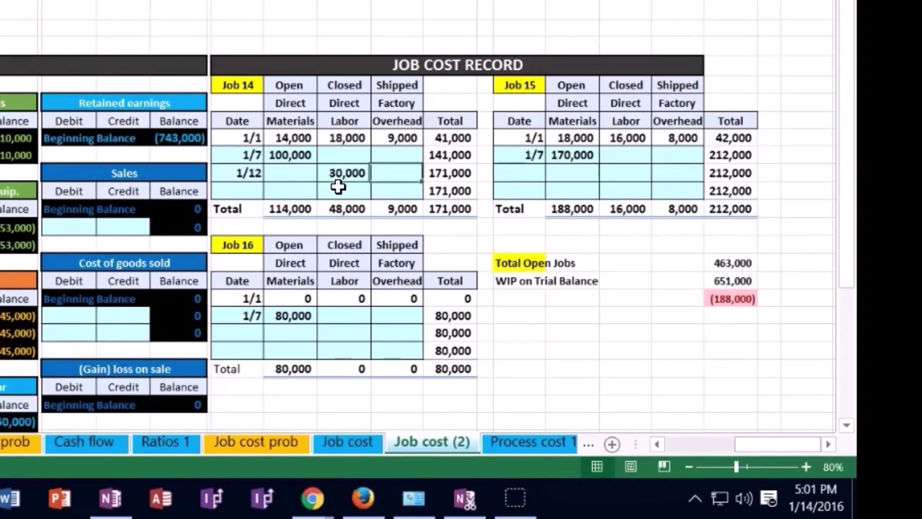
{"action": "key", "text": "Left"}
{"action": "key", "text": "Left"}
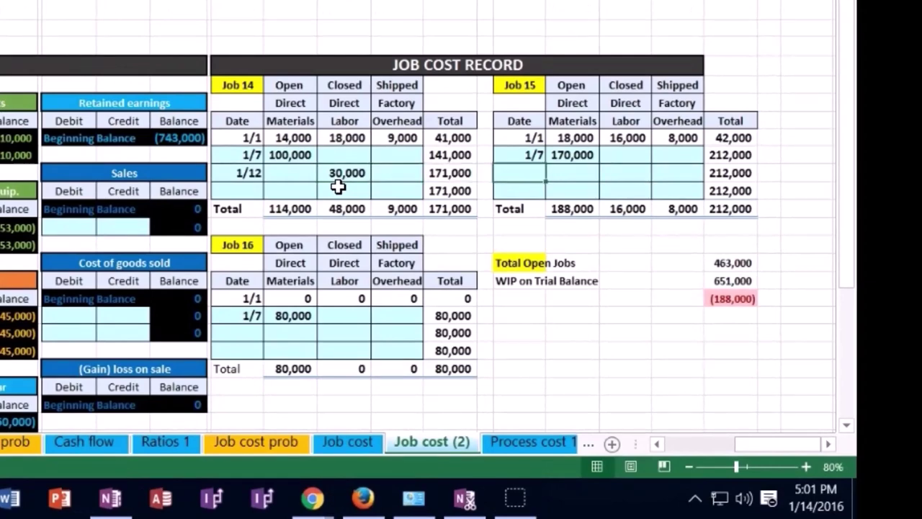
Log 1/12 direct labor of 68,000 on Job 15, bringing its total to 280,000
{"action": "type", "text": "1/12"}
{"action": "key", "text": "Right"}
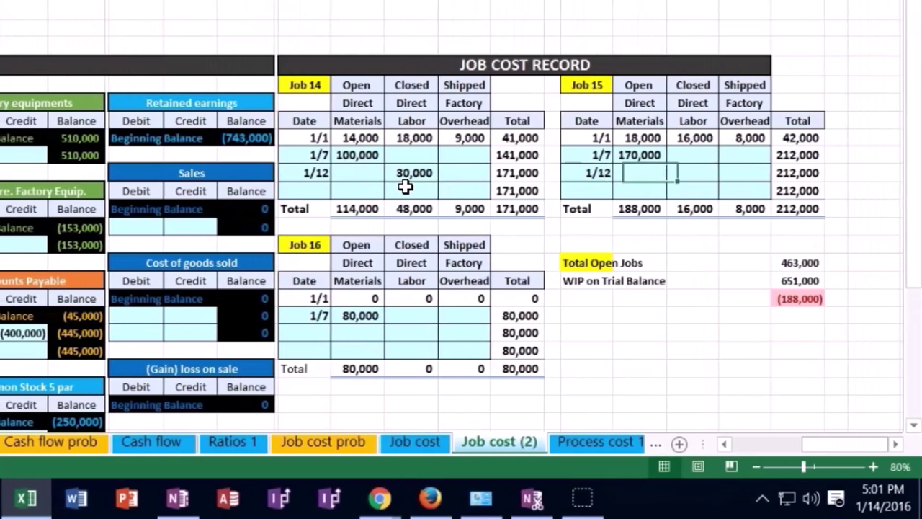
{"action": "key", "text": "Right"}
{"action": "left_click", "coordinate": [448, 139]}
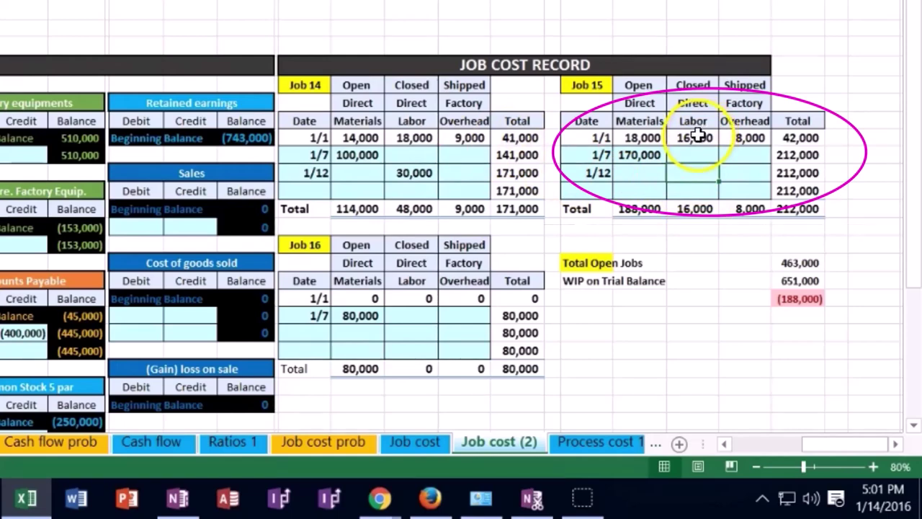
{"action": "type", "text": "68000"}
{"action": "key", "text": "Return"}
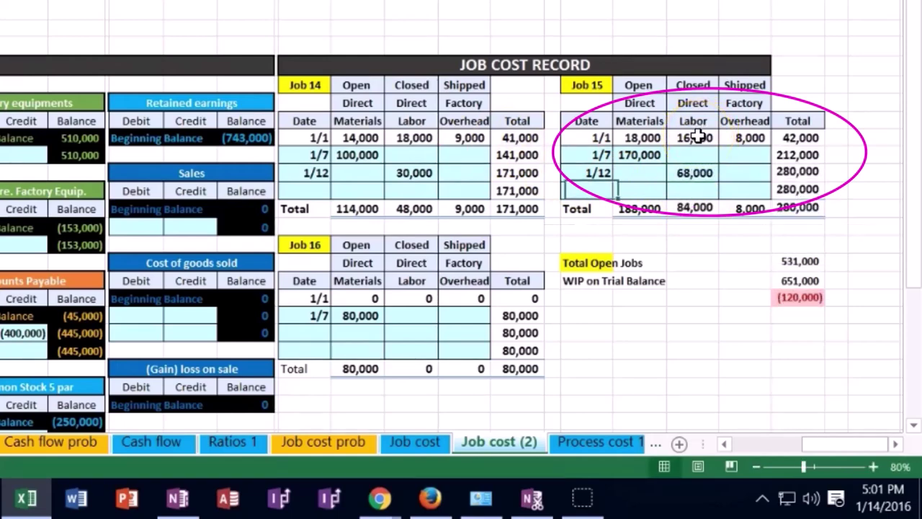
{"action": "left_click", "coordinate": [800, 208]}
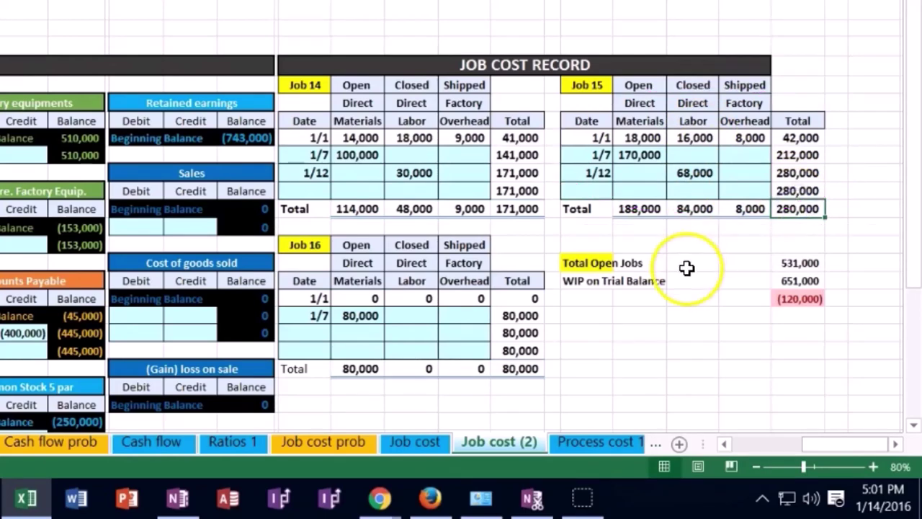
Log 1/12 direct labor of 120,000 on Job 16 and review all three jobs' labor entries
{"action": "left_click", "coordinate": [316, 334]}
{"action": "type", "text": "1/12"}
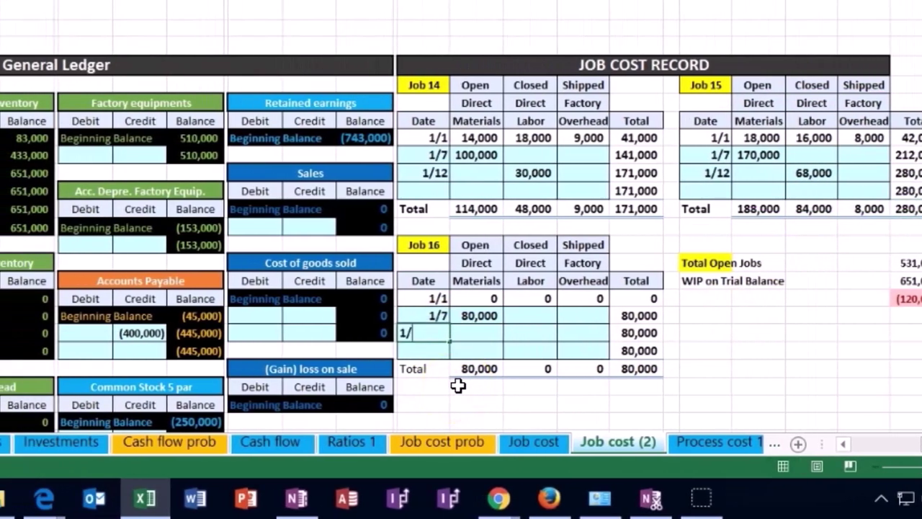
{"action": "left_click", "coordinate": [530, 333]}
{"action": "mouse_move", "coordinate": [612, 375]}
{"action": "left_mouse_down"}
{"action": "mouse_move", "coordinate": [504, 264]}
{"action": "mouse_move", "coordinate": [545, 370]}
{"action": "left_mouse_up"}
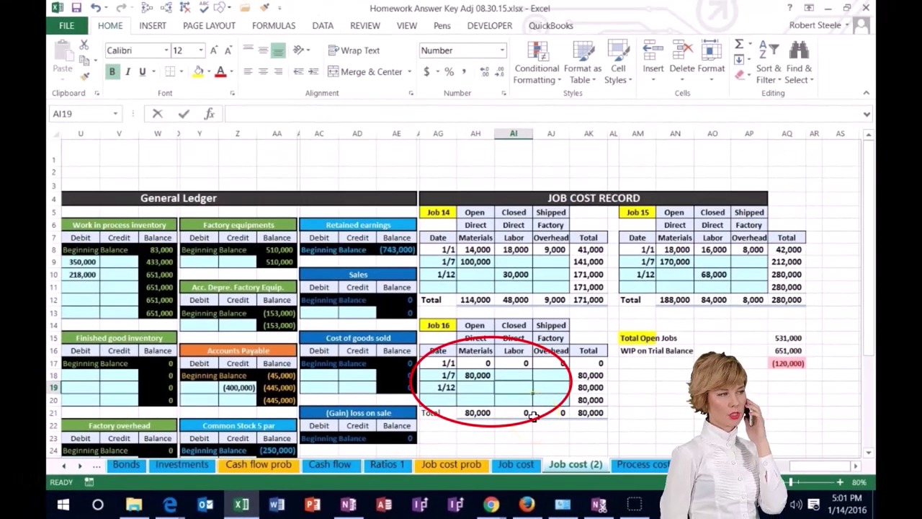
{"action": "type", "text": "120"}
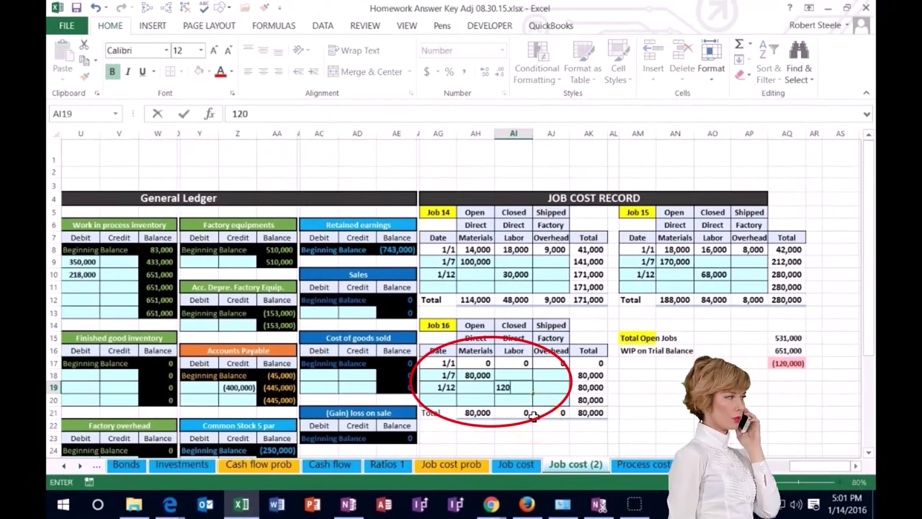
{"action": "type", "text": ",000"}
{"action": "key", "text": "Return"}
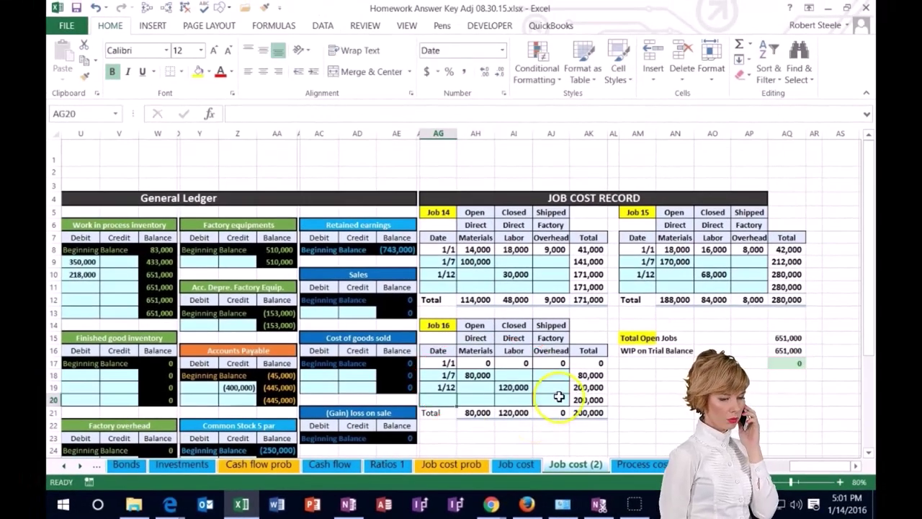
{"action": "left_click", "coordinate": [516, 276]}
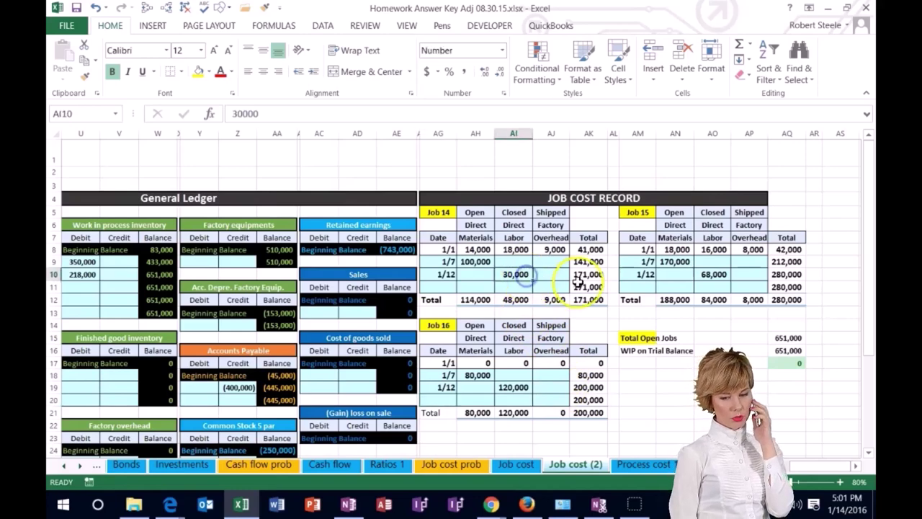
{"action": "left_click", "coordinate": [713, 274]}
{"action": "left_click", "coordinate": [521, 387]}
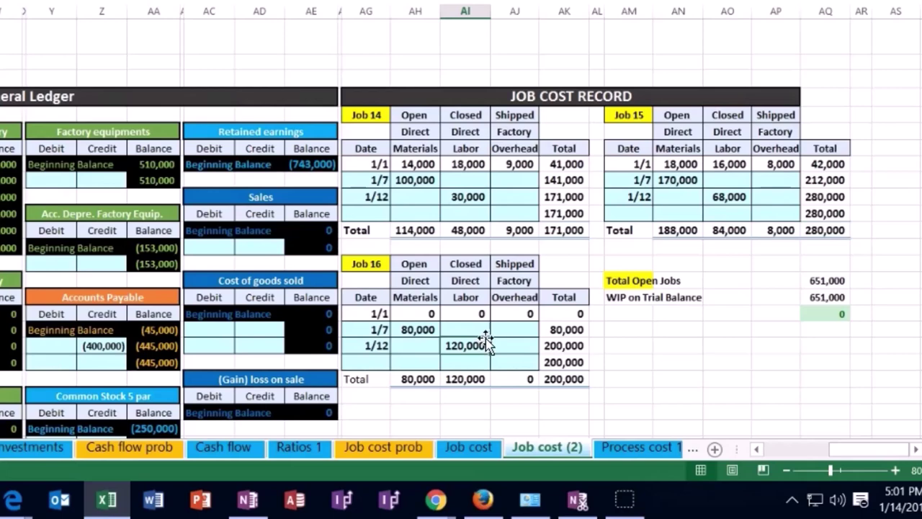
Verify the Total Open Jobs formula gives 651,000, matching WIP's 651,000 trial balance
{"action": "left_click", "coordinate": [515, 213]}
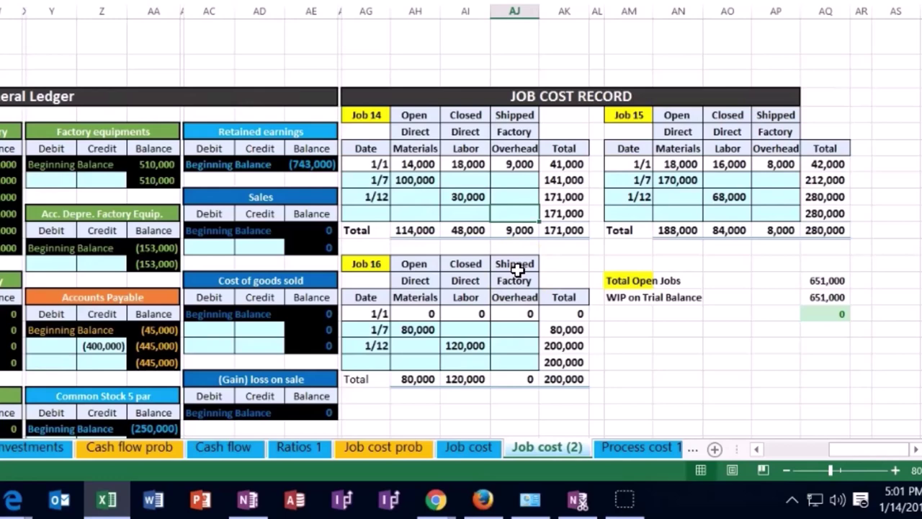
{"action": "double_click", "coordinate": [827, 280]}
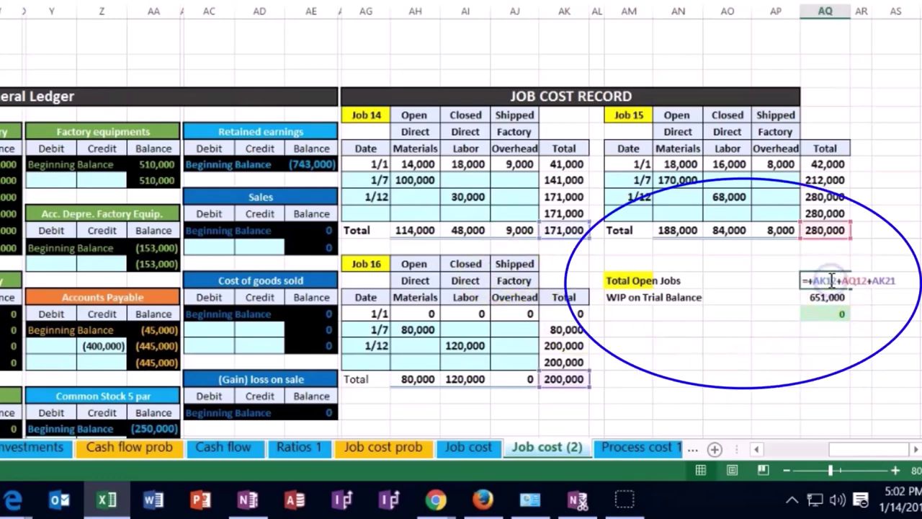
{"action": "key", "text": "Escape"}
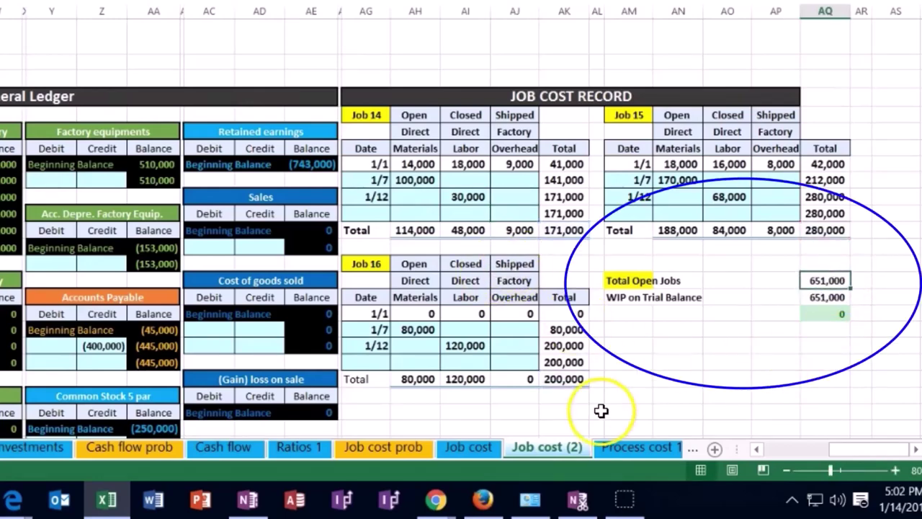
{"action": "key", "text": "Left"}
{"action": "key", "text": "Left"}
{"action": "key", "text": "Left"}
{"action": "key", "text": "Left"}
{"action": "key", "text": "Left"}
{"action": "key", "text": "Left"}
{"action": "key", "text": "Left"}
{"action": "key", "text": "Left"}
{"action": "key", "text": "Left"}
{"action": "key", "text": "Left"}
{"action": "key", "text": "Left"}
{"action": "key", "text": "Left"}
{"action": "key", "text": "Left"}
{"action": "key", "text": "Left"}
{"action": "key", "text": "Left"}
{"action": "key", "text": "Left"}
{"action": "key", "text": "Left"}
{"action": "key", "text": "Left"}
{"action": "key", "text": "Left"}
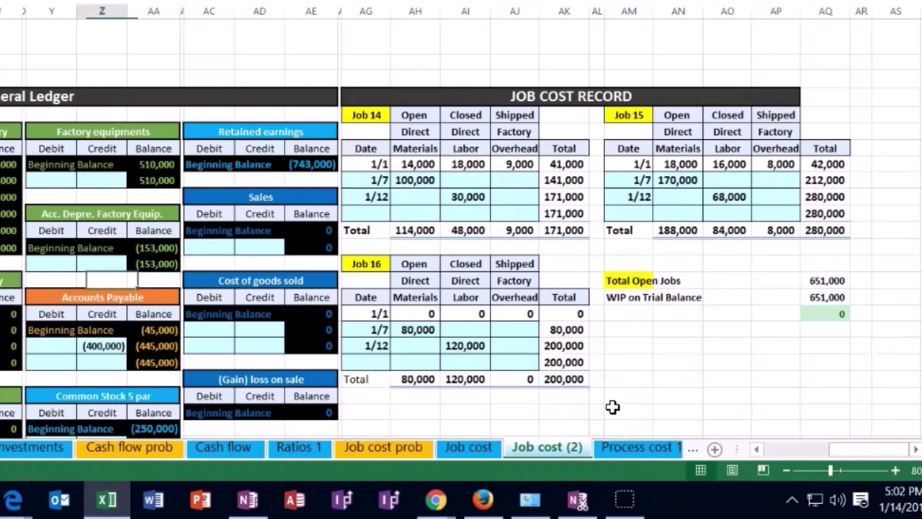
{"action": "key", "text": "Up"}
{"action": "key", "text": "Up"}
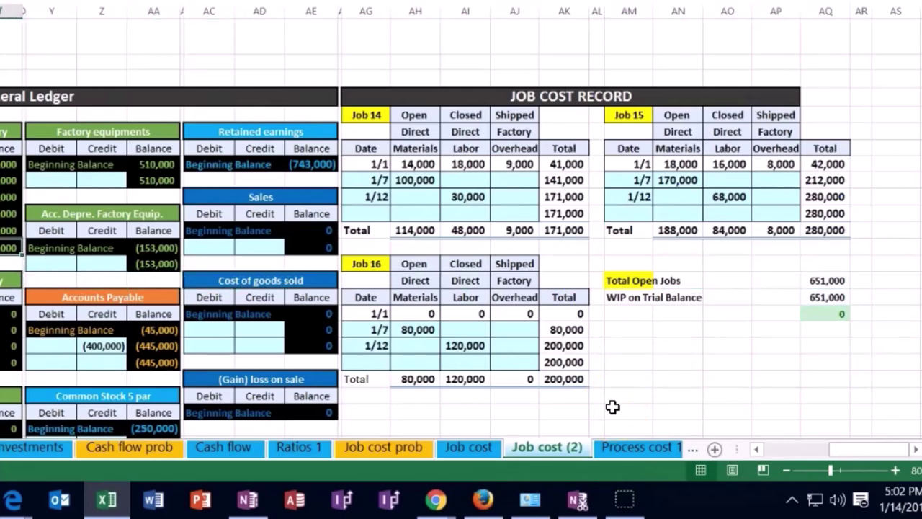
{"action": "key", "text": "Left"}
{"action": "key", "text": "Left"}
{"action": "key", "text": "Left"}
{"action": "key", "text": "Left"}
{"action": "key", "text": "Left"}
{"action": "key", "text": "Left"}
{"action": "key", "text": "Left"}
{"action": "key", "text": "Left"}
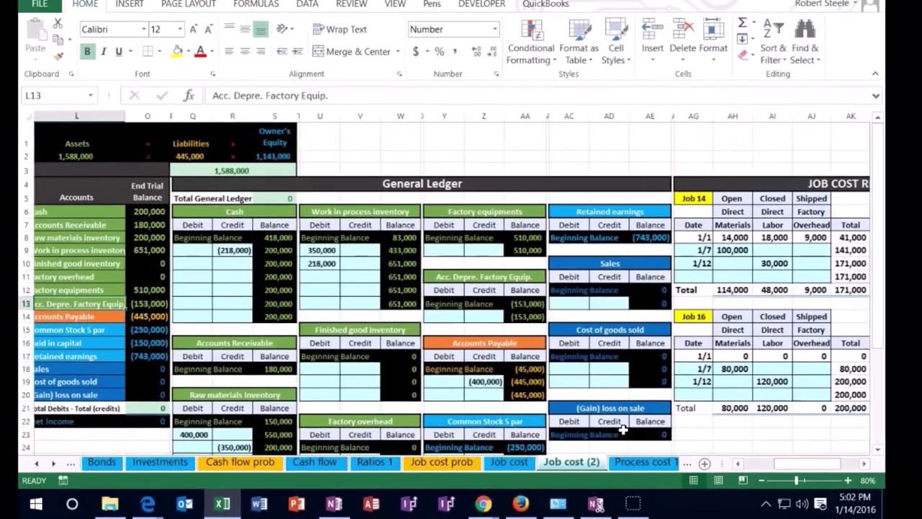
{"action": "key", "text": "Right"}
{"action": "key", "text": "Up"}
{"action": "key", "text": "Up"}
{"action": "key", "text": "Up"}
{"action": "key", "text": "Up"}
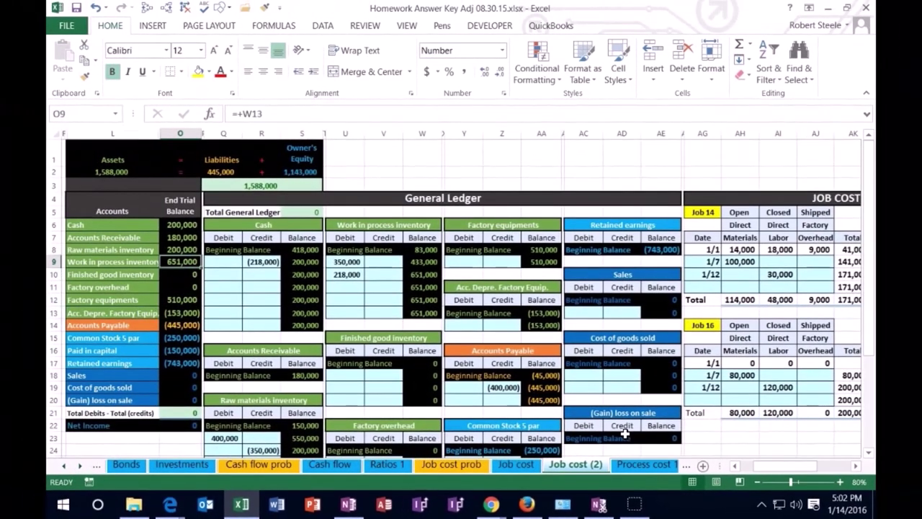
{"action": "key", "text": "Left"}
{"action": "key", "text": "Left"}
{"action": "key", "text": "Left"}
{"action": "key", "text": "Left"}
{"action": "key", "text": "Left"}
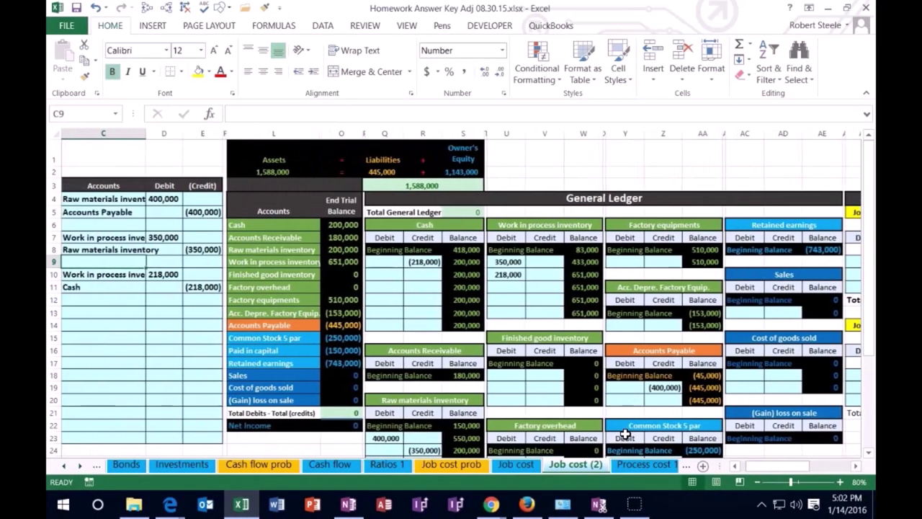
Zoom the sheet to 100% and date a new journal entry 1/16 in B13
{"action": "left_click", "coordinate": [840, 482]}
{"action": "left_click", "coordinate": [840, 482]}
{"action": "left_click", "coordinate": [164, 362]}
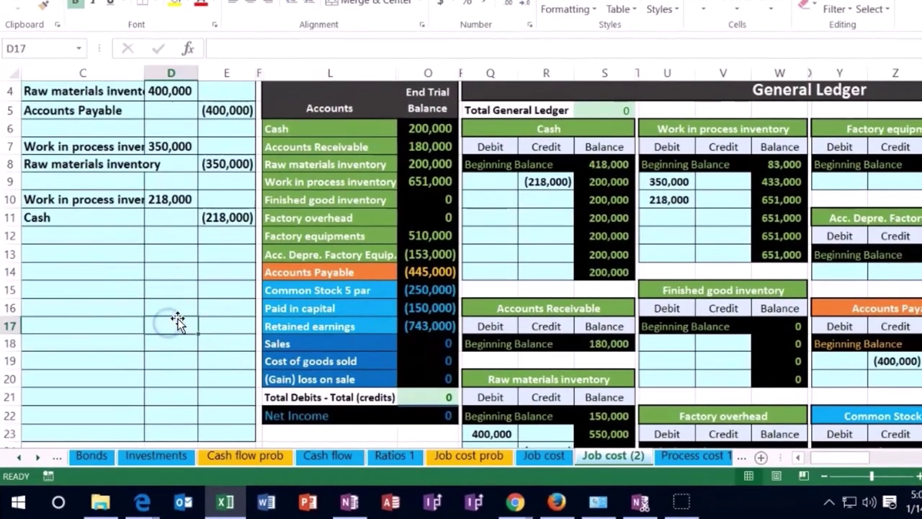
{"action": "key", "text": "Left"}
{"action": "key", "text": "Left"}
{"action": "key", "text": "Right"}
{"action": "key", "text": "Up"}
{"action": "key", "text": "Up"}
{"action": "key", "text": "Up"}
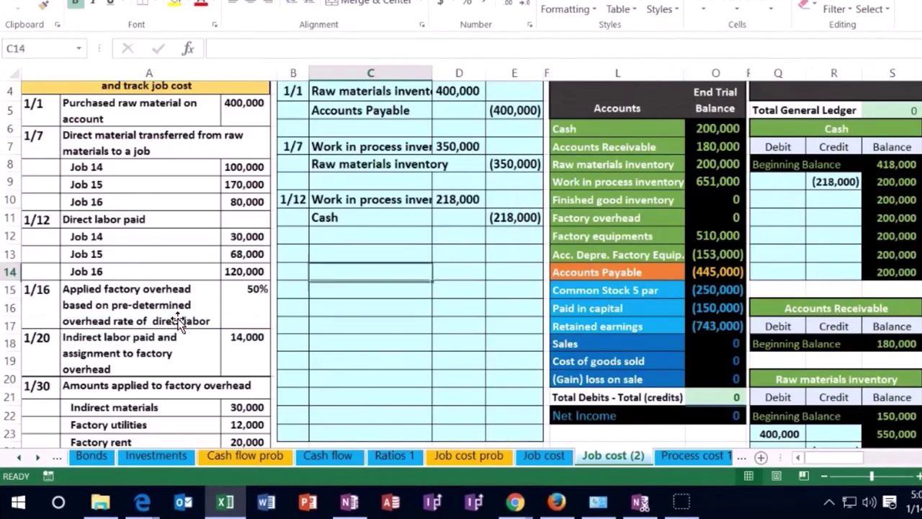
{"action": "key", "text": "Up"}
{"action": "key", "text": "Left"}
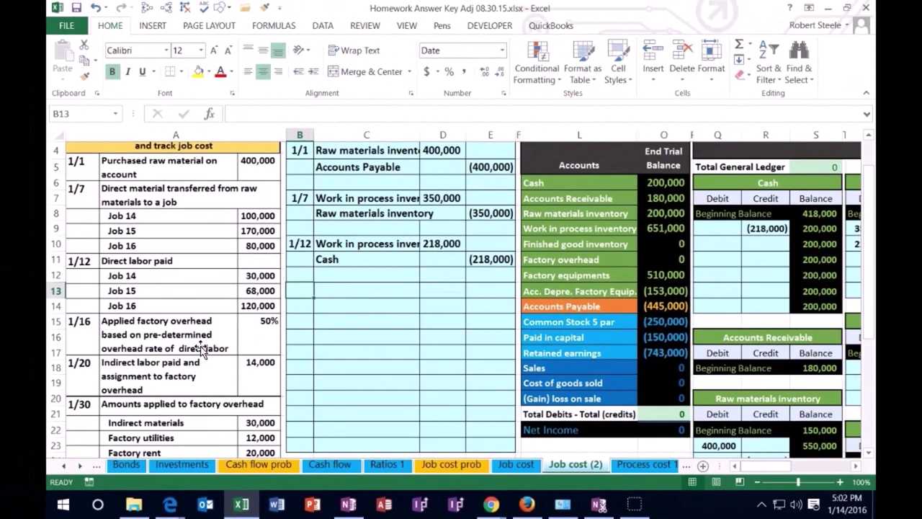
{"action": "type", "text": "1/16"}
{"action": "key", "text": "Return"}
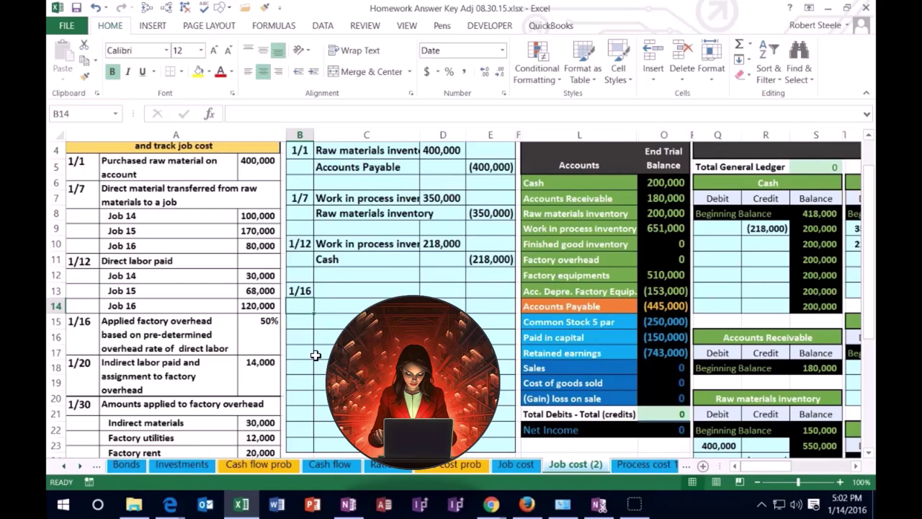
{"action": "scroll", "coordinate": [314, 354], "scroll_direction": "down", "scroll_amount": 1}
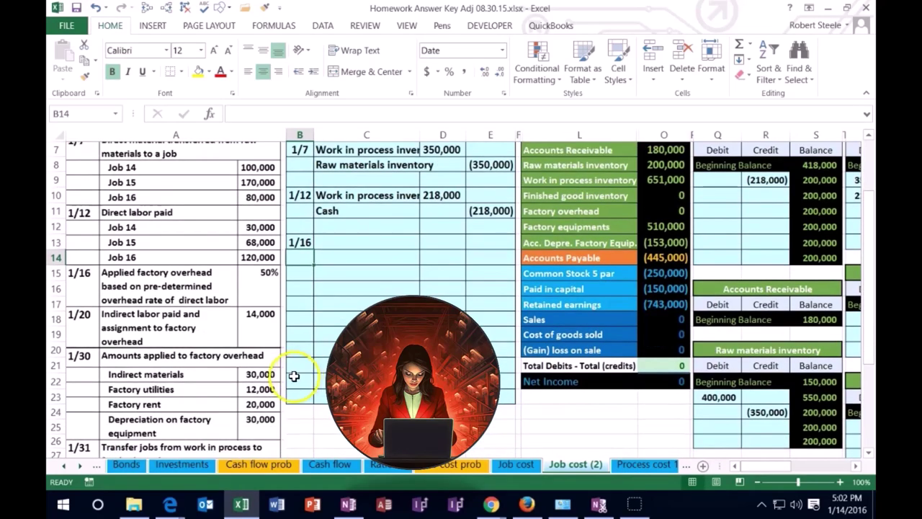